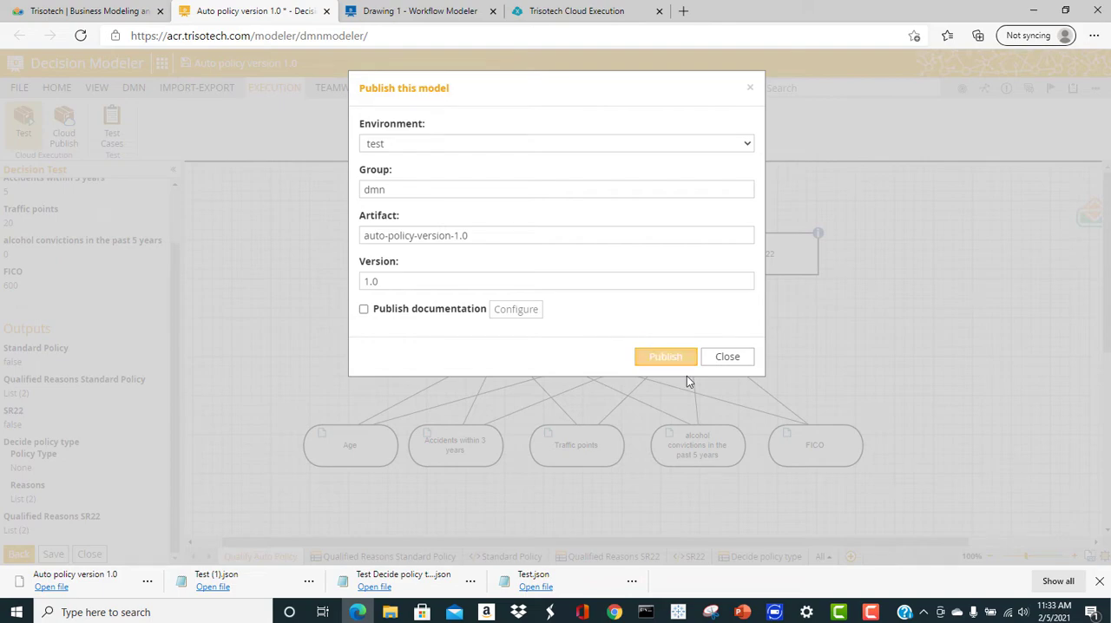
Publish the decision model to the test environment as auto-policy-version-1.0, version 1.0, and show the published service's advanced options
left_click(675, 348)
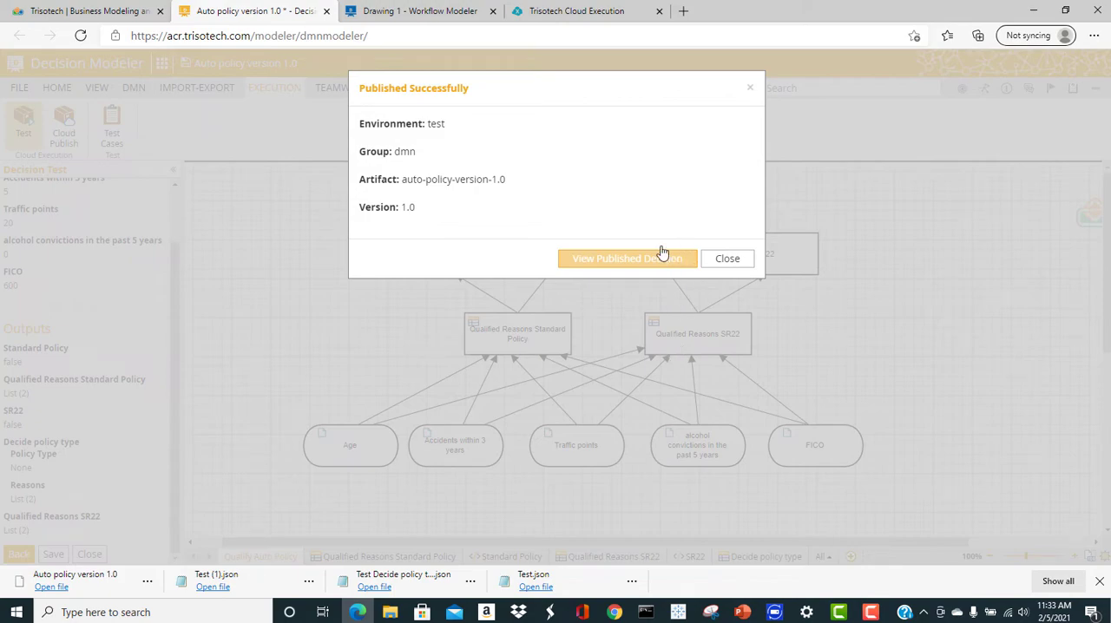
left_click(639, 269)
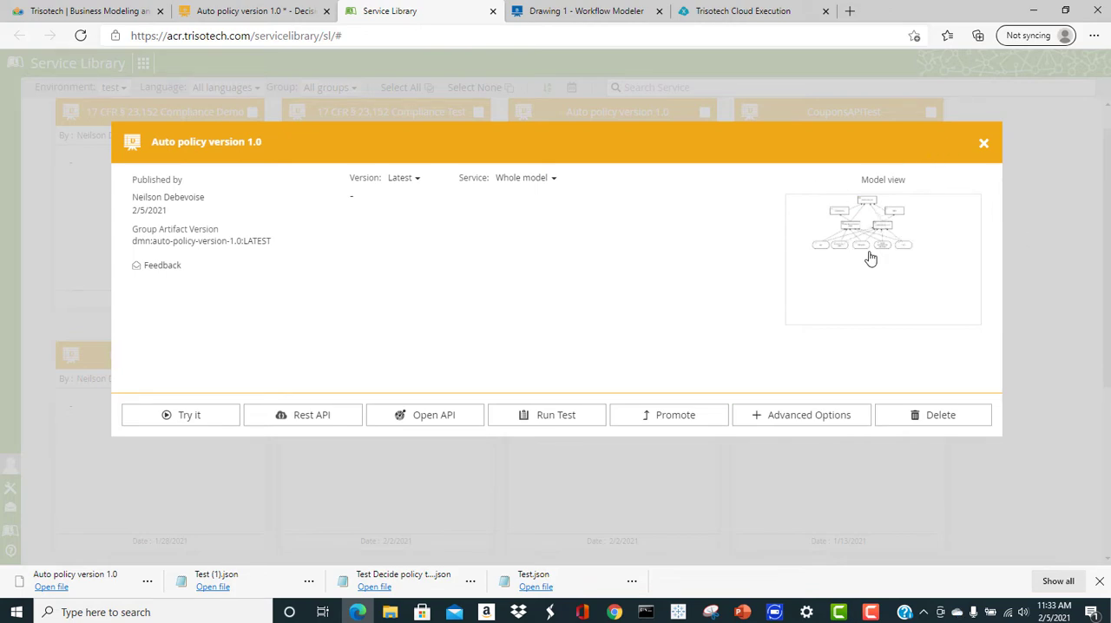
left_click(796, 419)
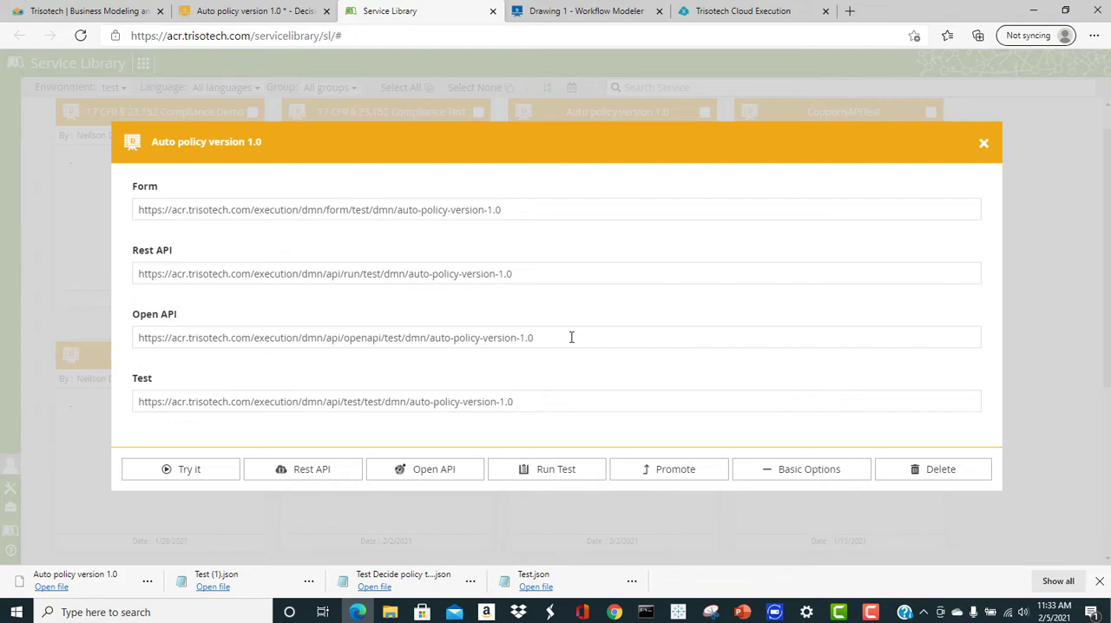
Try the published Auto policy decision service with its prefilled inputs and review the result categories
left_click(172, 469)
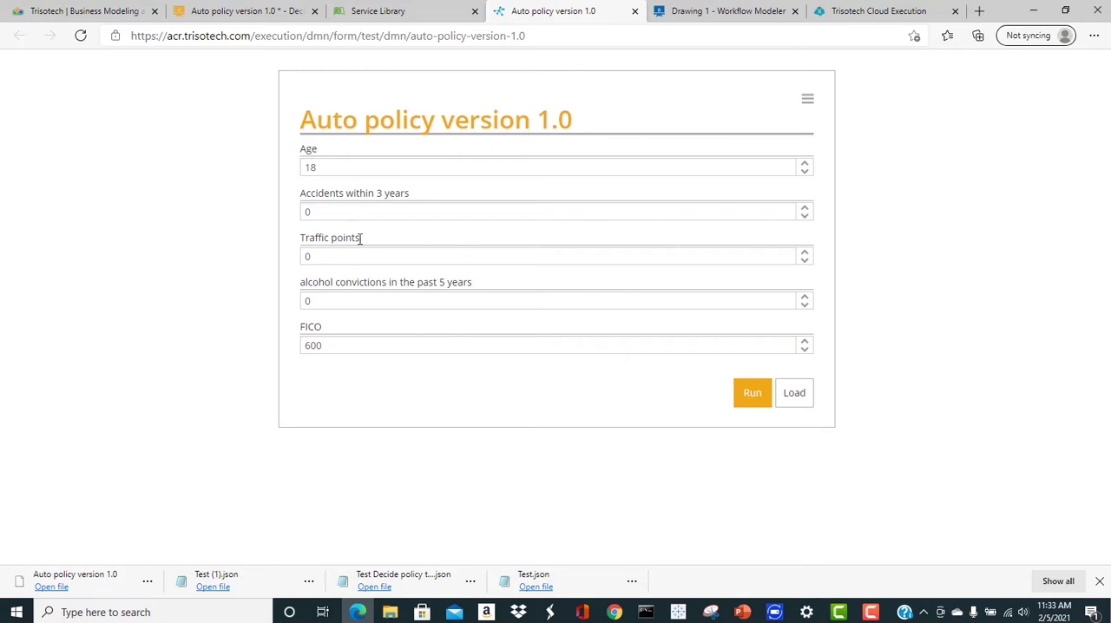
left_click(749, 393)
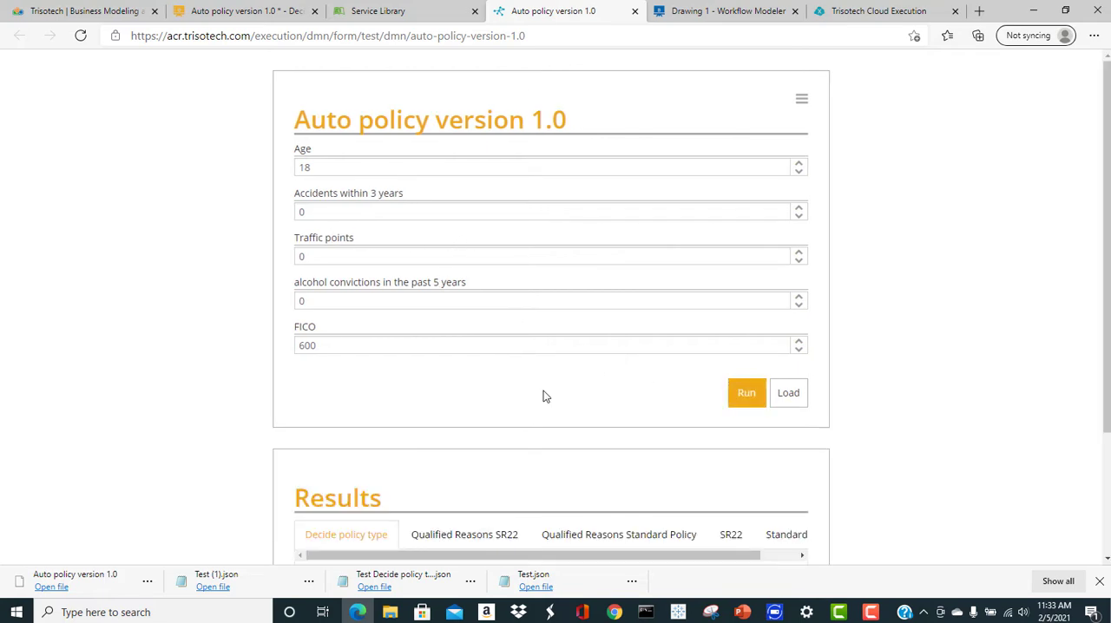
scroll(543, 391, "down", 2)
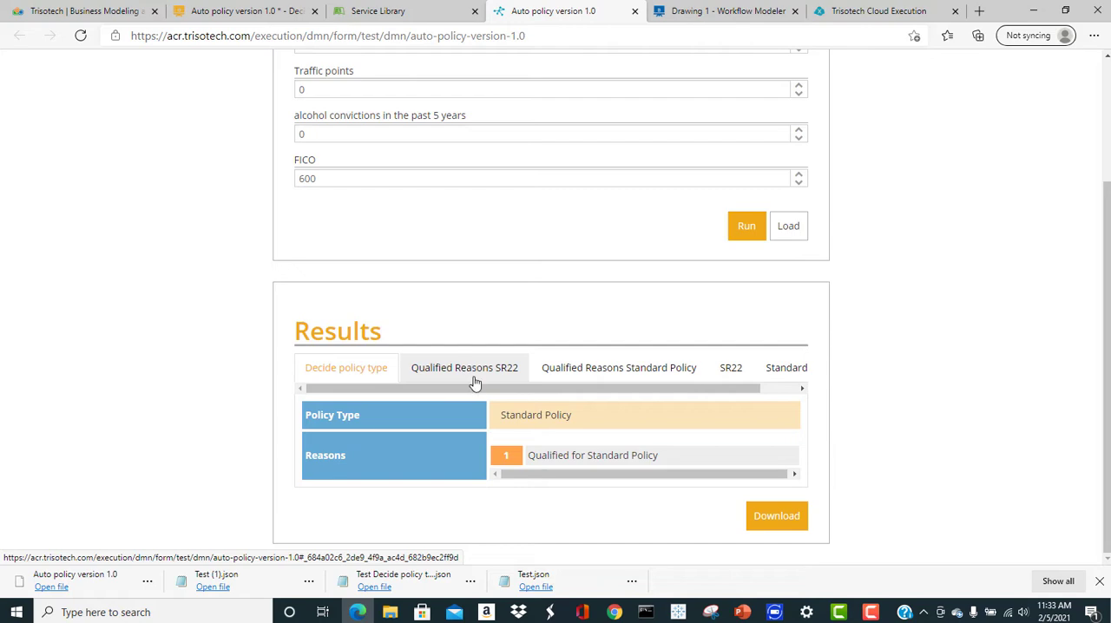
left_click_drag(547, 389, 636, 401)
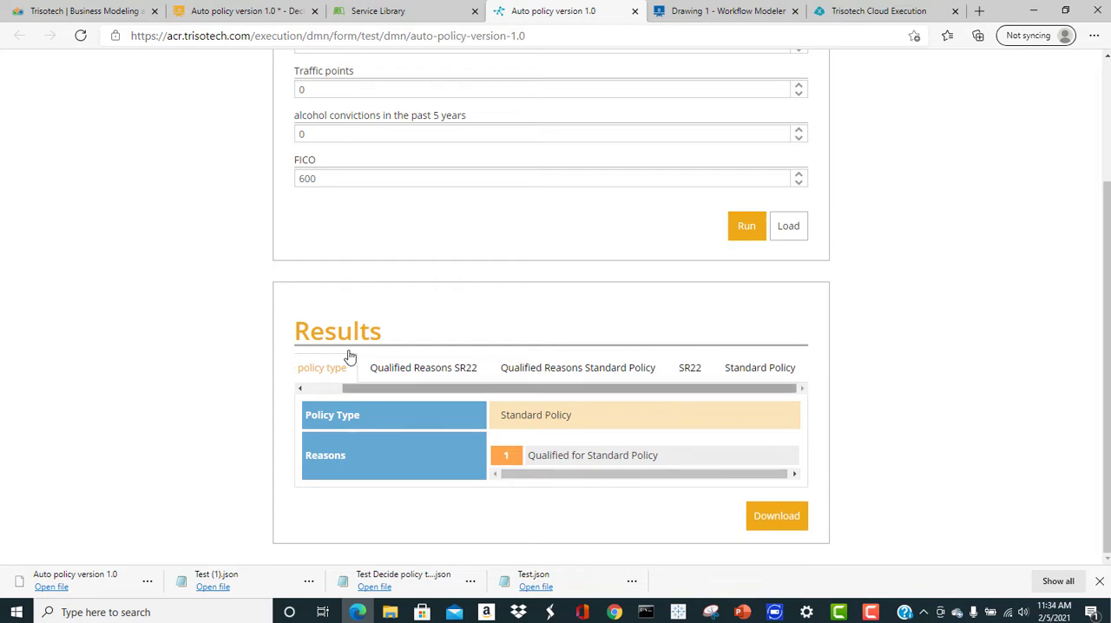
left_click(310, 389)
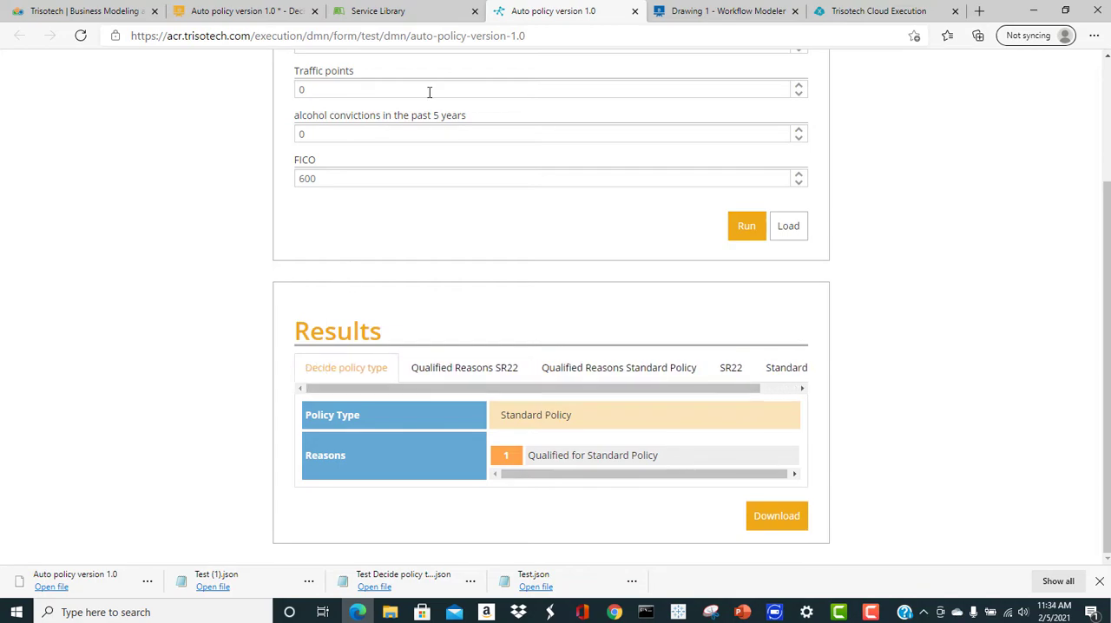
Close the trial form and the Service Library, and return to the Auto policy decision model
left_click(634, 11)
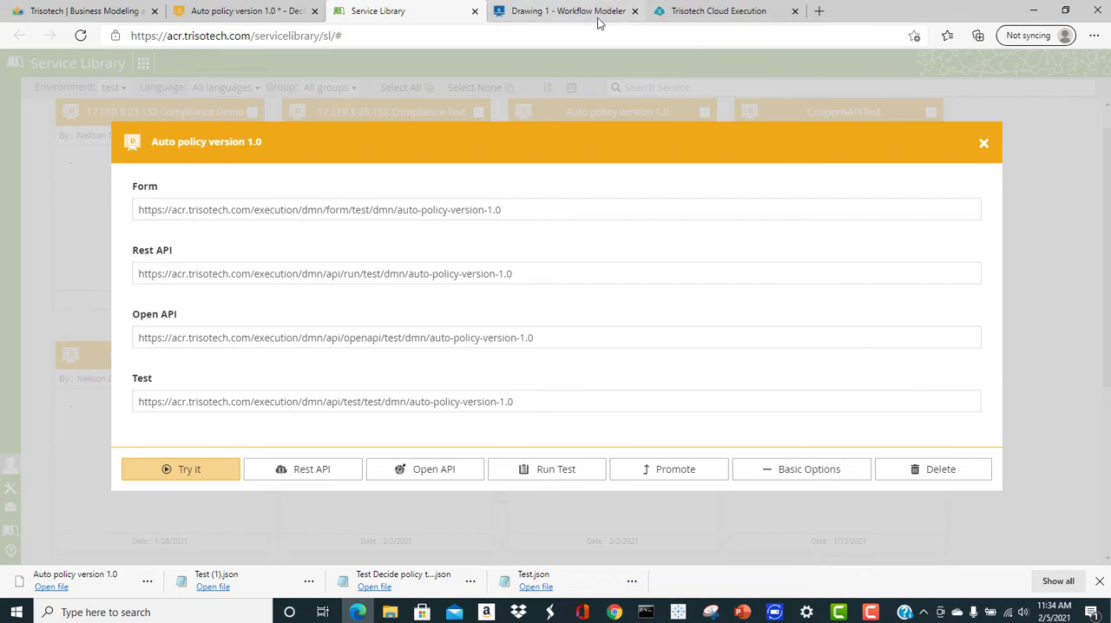
left_click(479, 11)
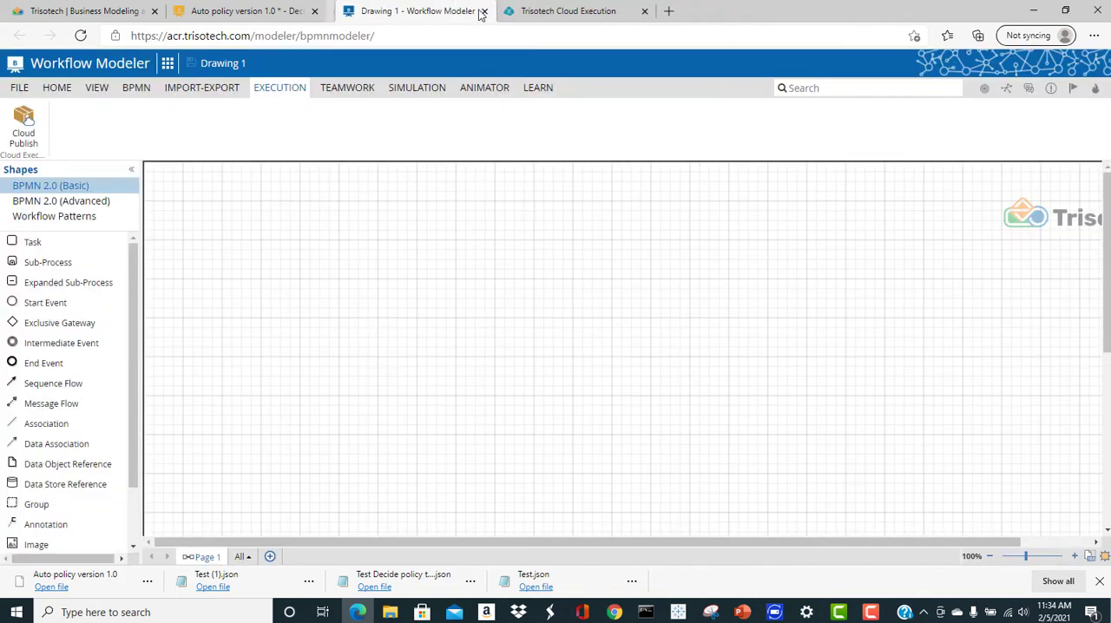
left_click(243, 10)
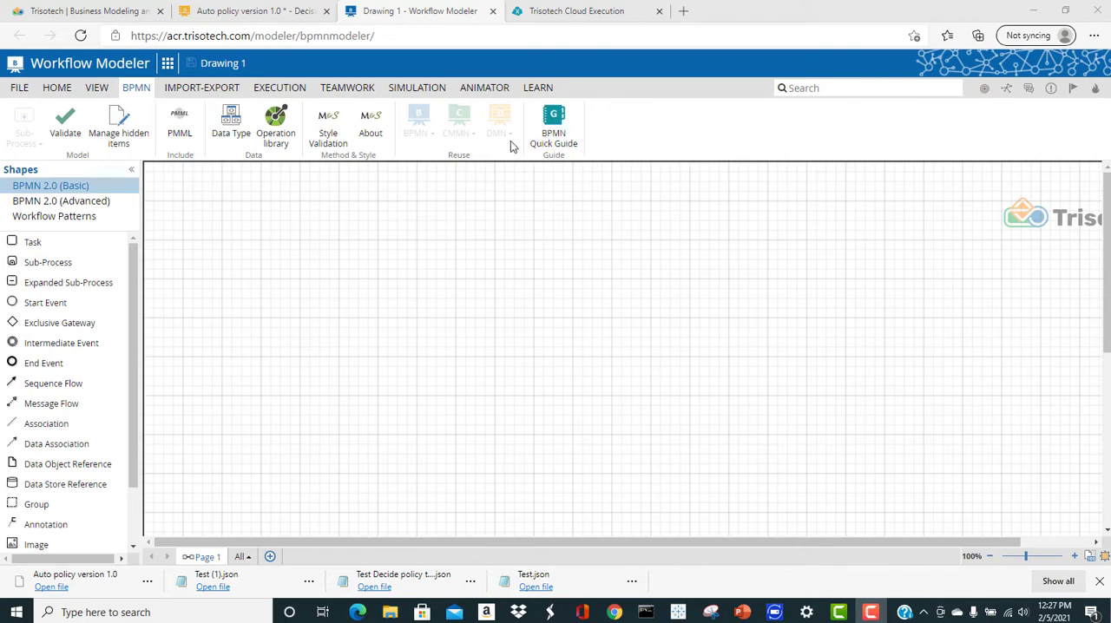
Create a structured data type named tDriver in the Drawing 1 workflow model
left_click(232, 122)
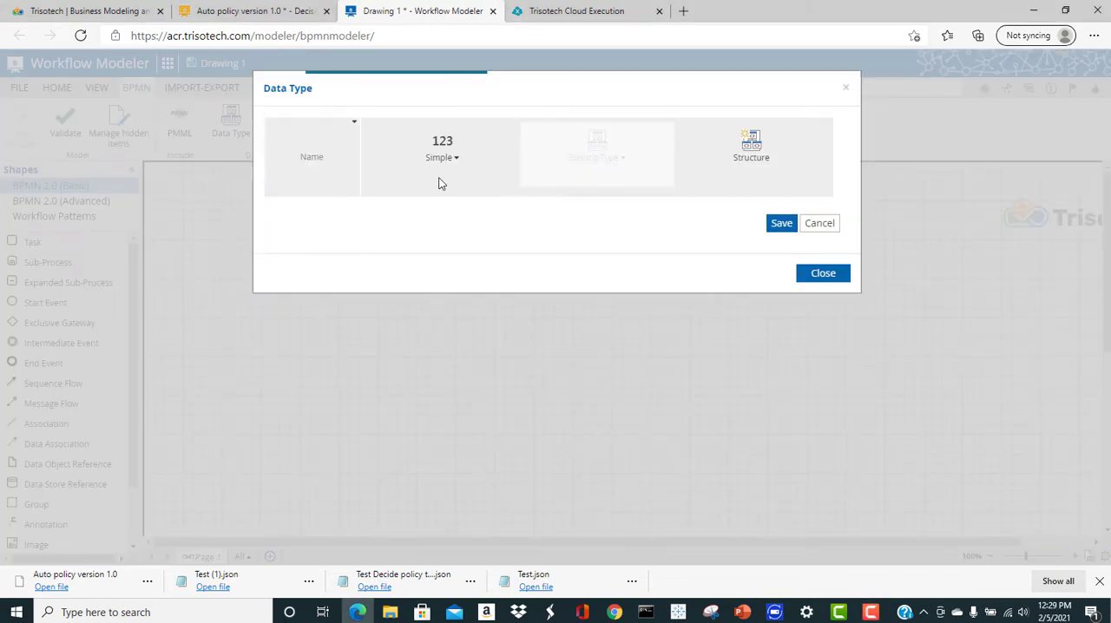
left_click(311, 158)
type("tDriver")
key("Return")
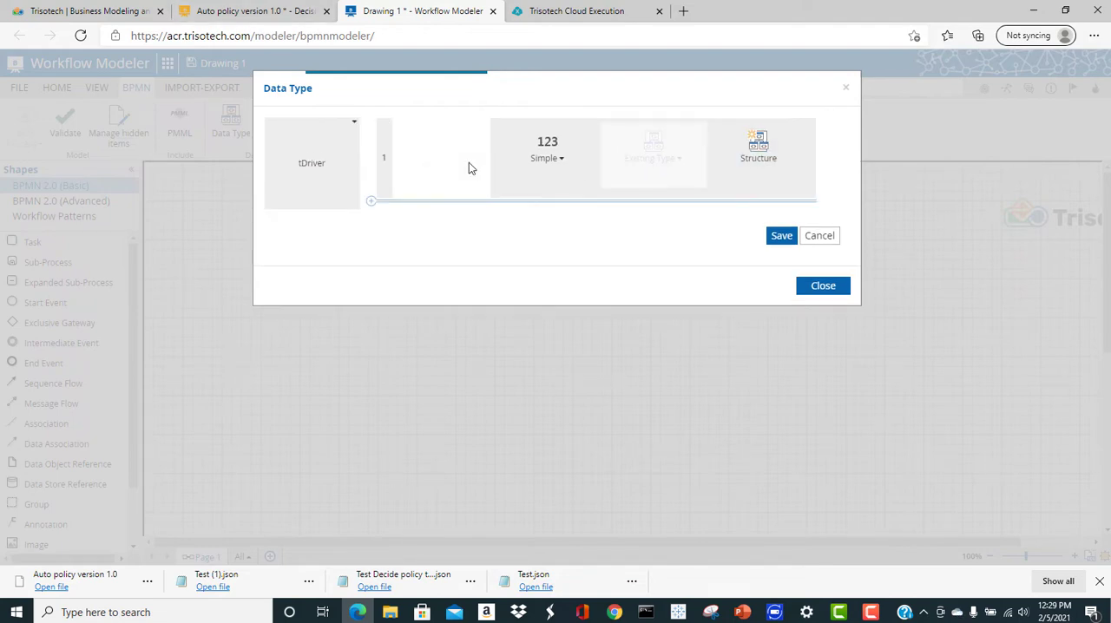
Add the attributes Age, FICO, Points, Accidents and Alcohol to the tDriver structure
type("Age")
key("Return")
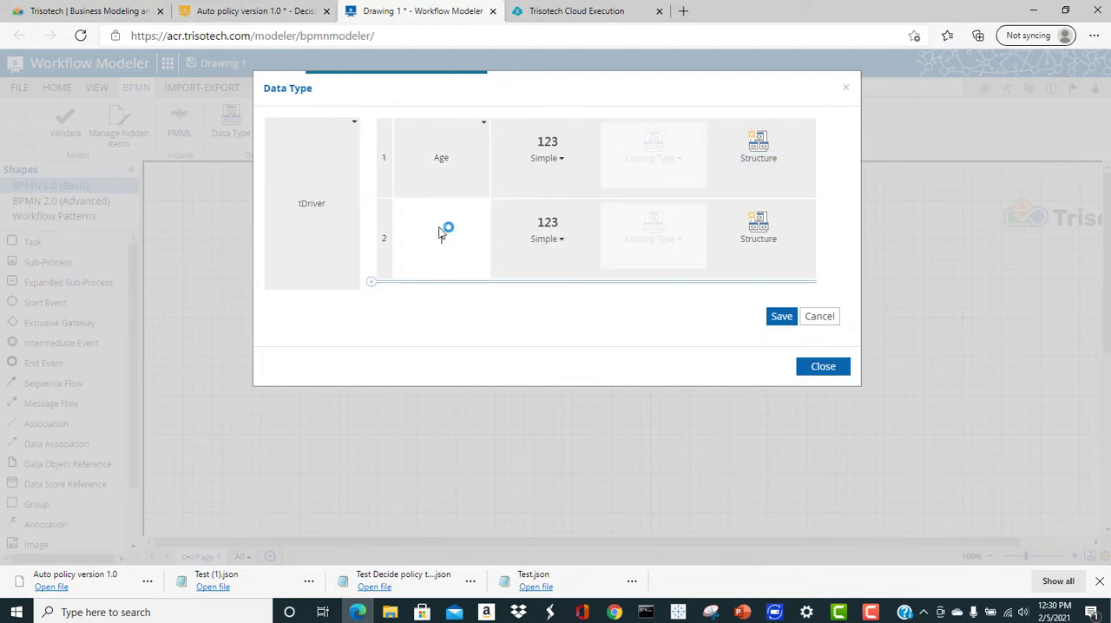
type("FICO")
key("Return")
type("Points")
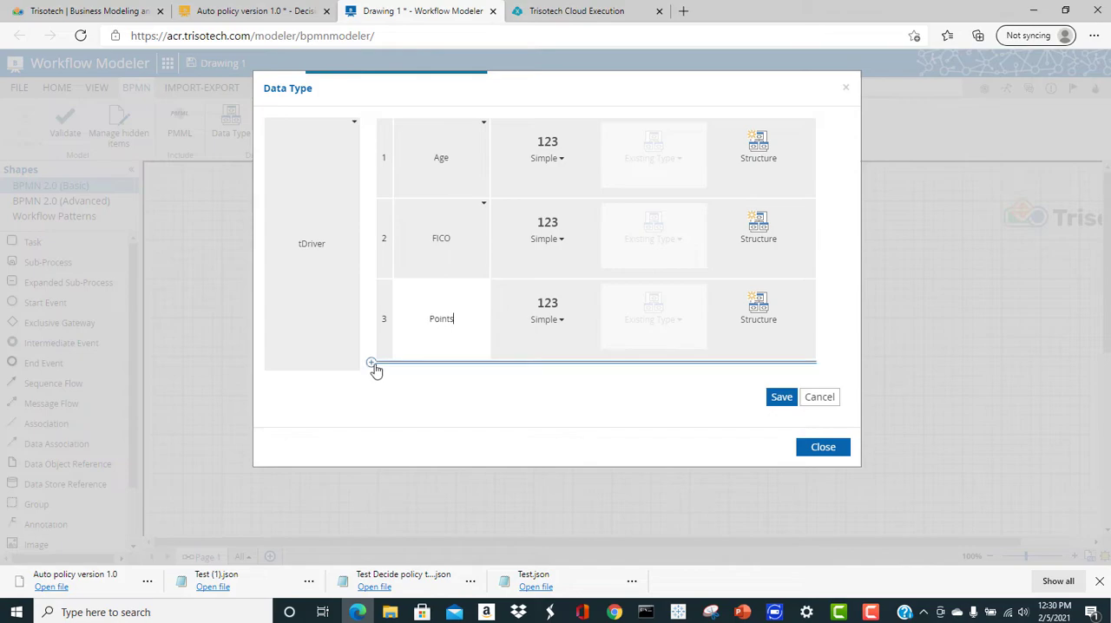
key("Return")
type("Accidents")
key("Return")
type("Alcohol,")
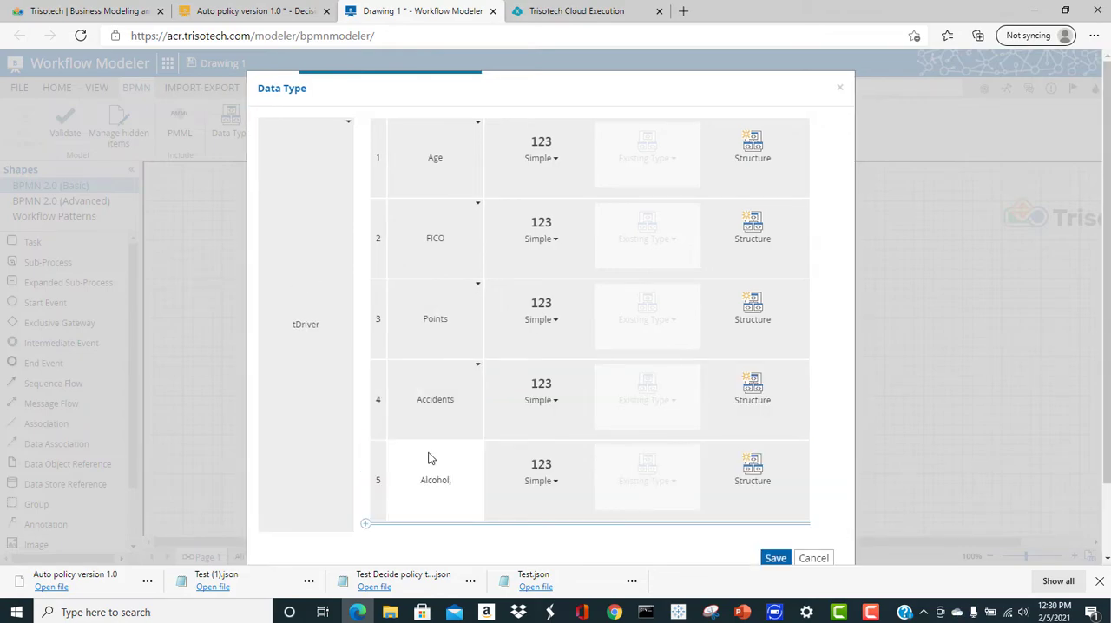
Set all five tDriver attributes to the Number type and close the data type definition
left_click(547, 159)
left_click(547, 210)
left_click(546, 183)
left_click(548, 236)
left_click(546, 207)
left_click(546, 259)
left_click(546, 234)
left_click(547, 283)
left_click(549, 256)
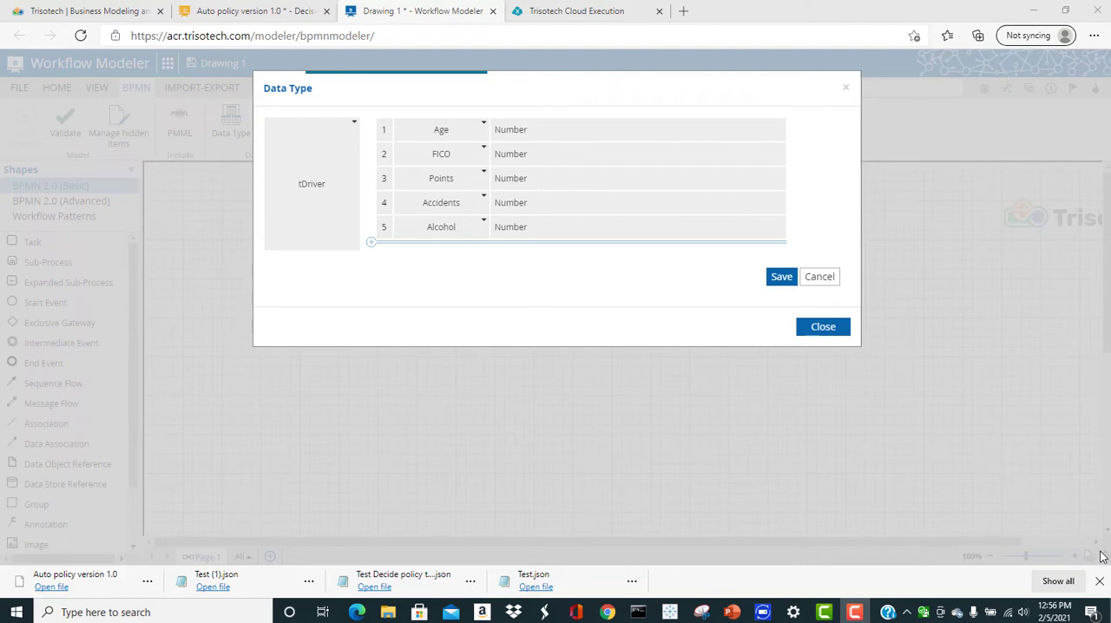
left_click(825, 330)
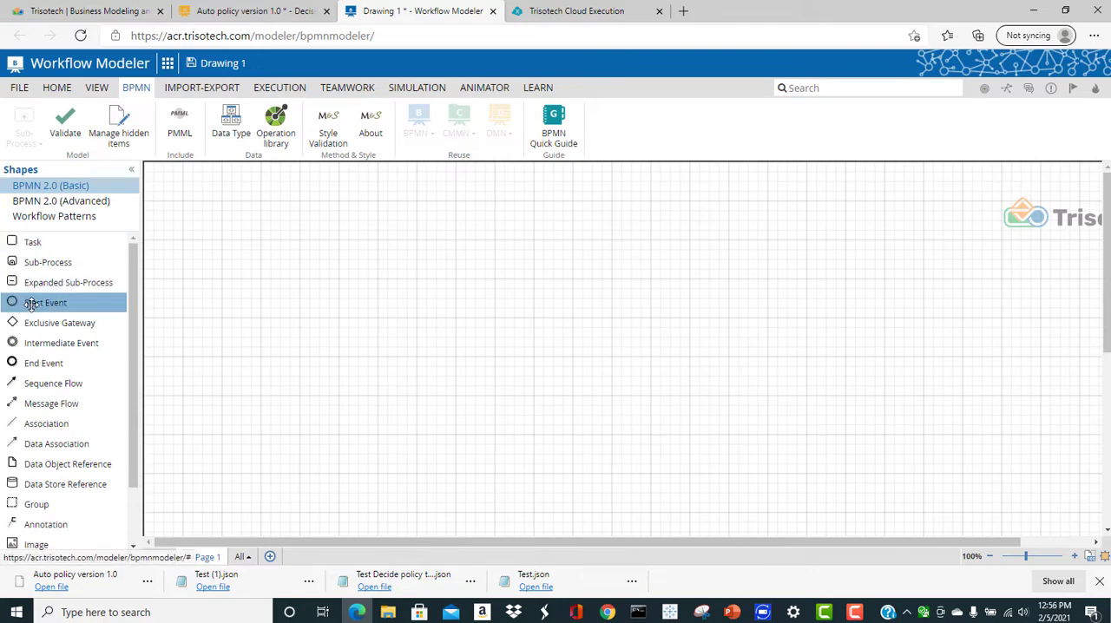
Place a start event on the canvas, attach a task after it and make that task a User task
left_click_drag(32, 304, 278, 285)
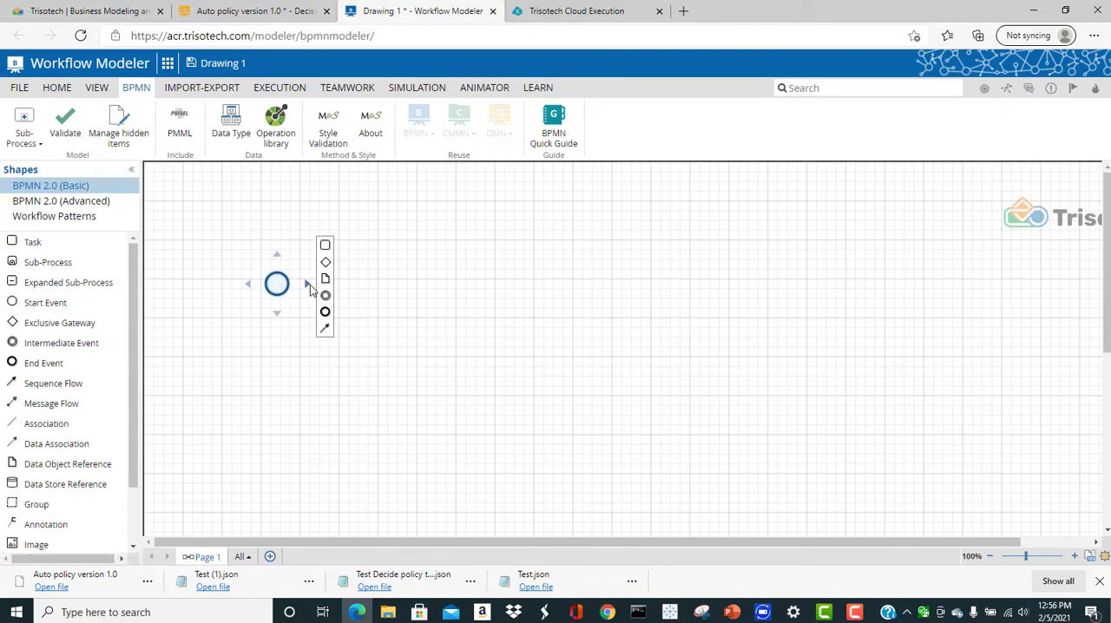
left_click(309, 282)
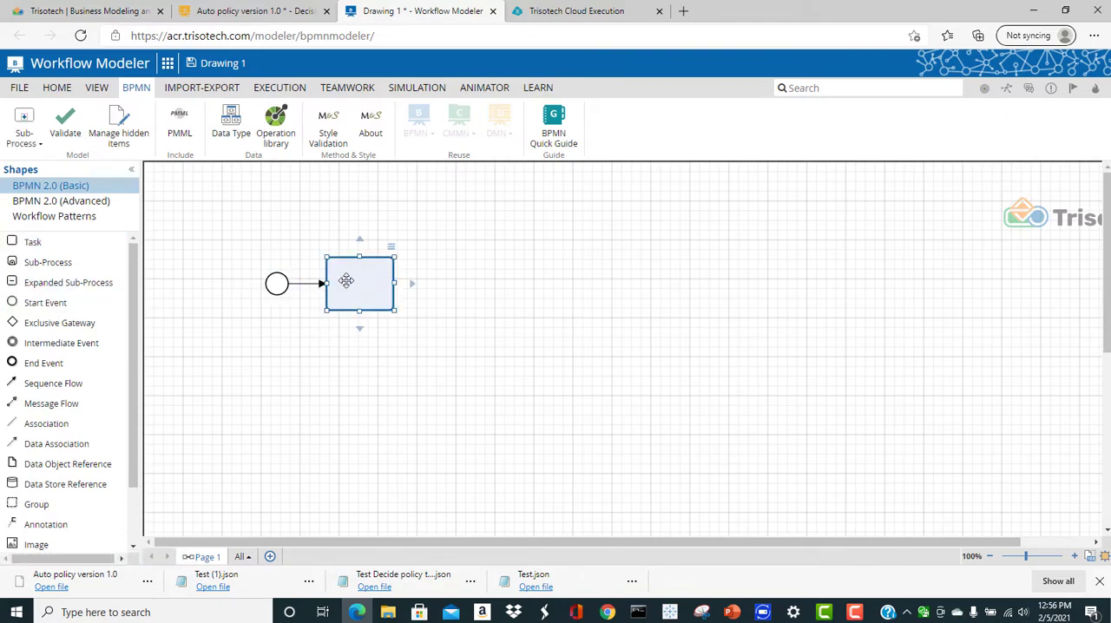
right_click(345, 279)
mouse_move(406, 319)
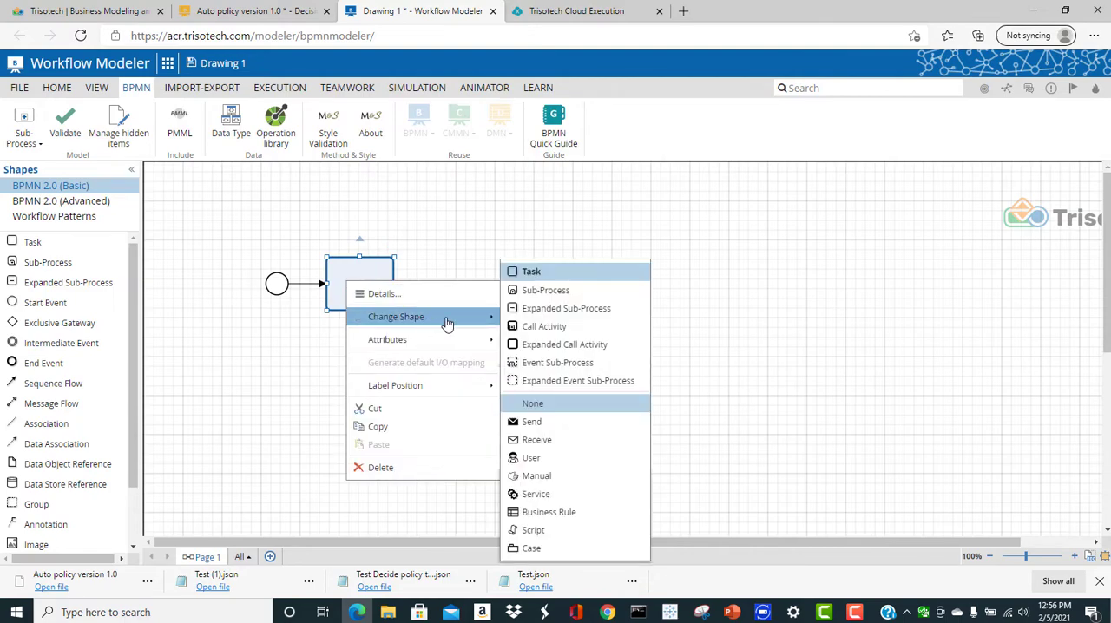
left_click(579, 458)
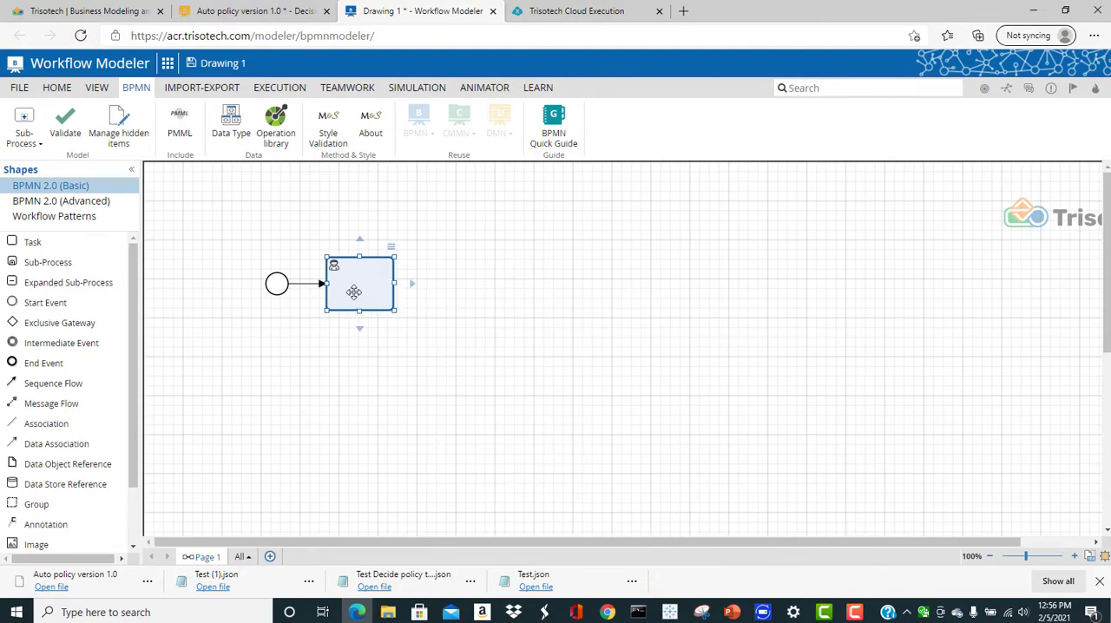
Name the user task Input Data
double_click(354, 291)
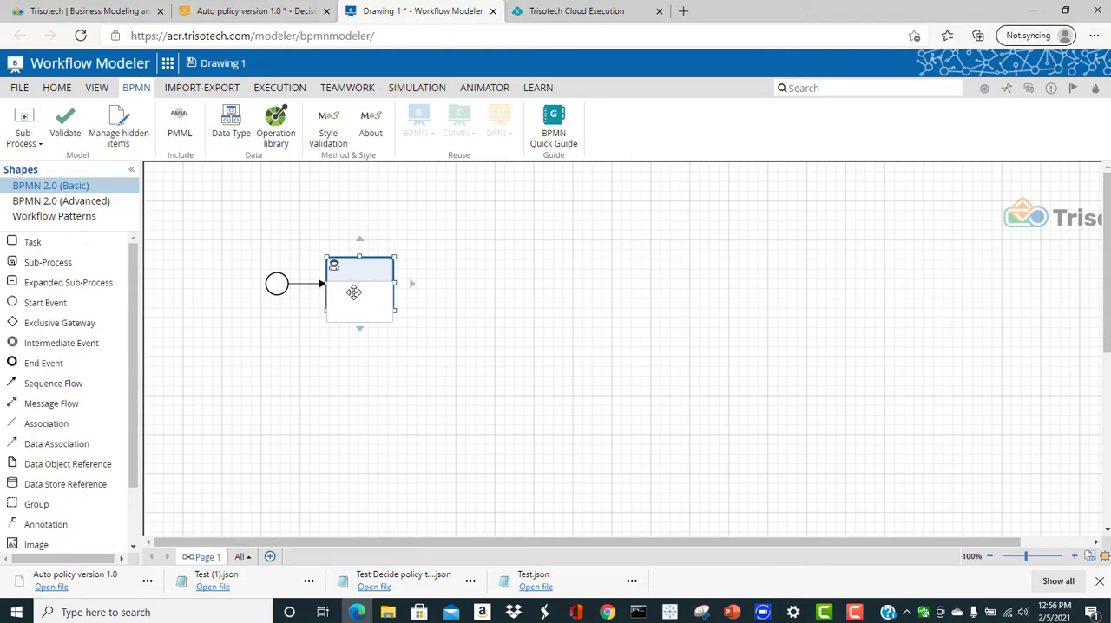
type("En")
type("put D")
type("ata")
left_click(450, 289)
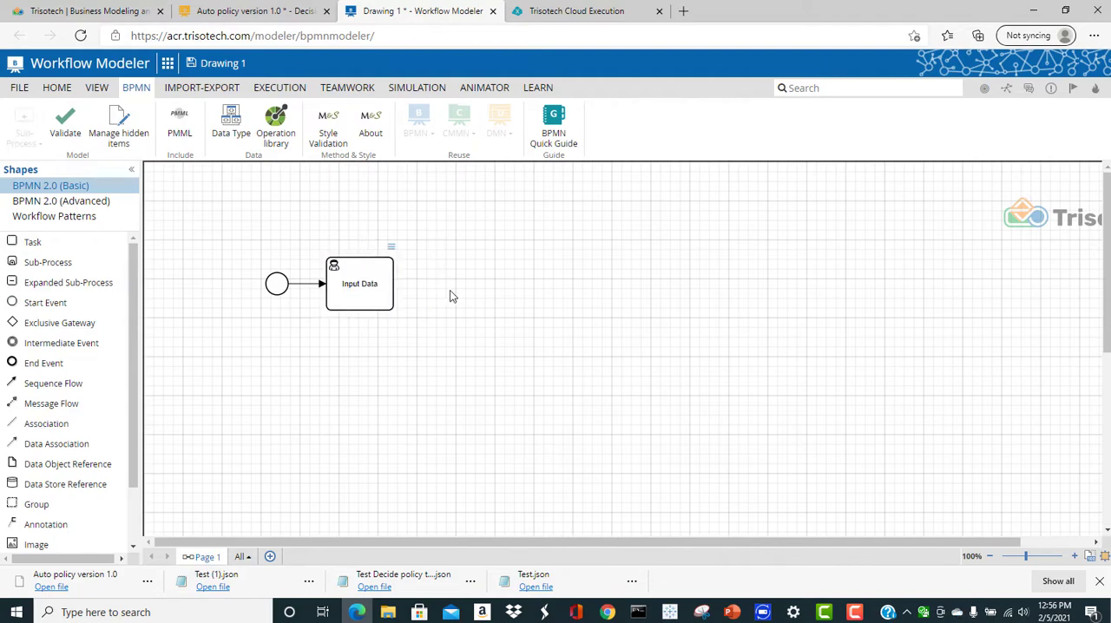
Add an output data association named Driver in the Input Data task's data mapping
right_click(332, 280)
mouse_move(441, 340)
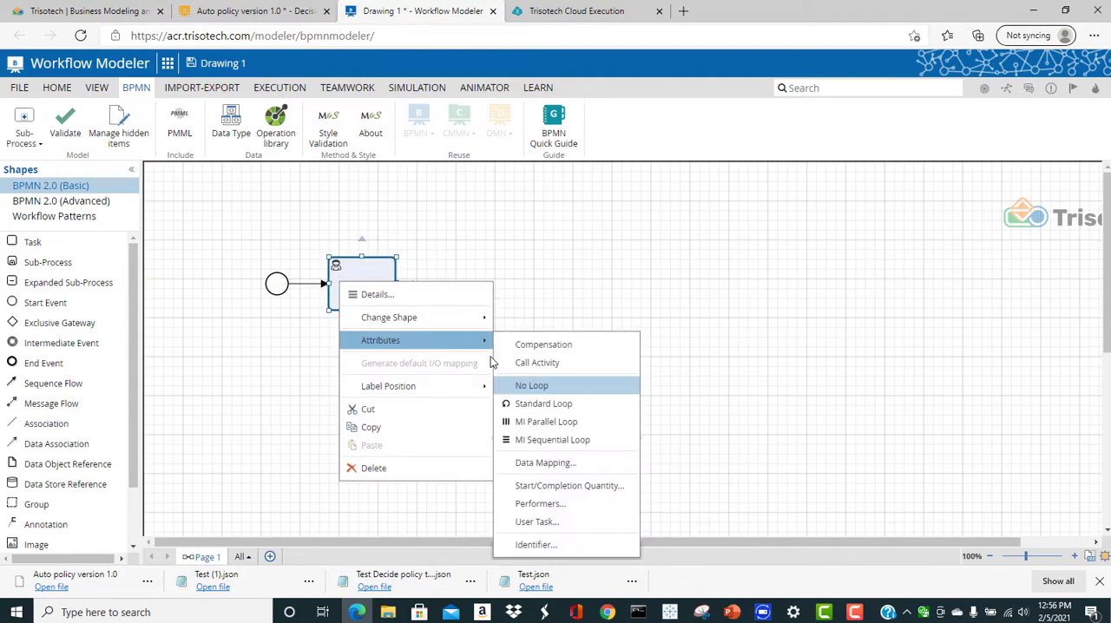
left_click(559, 464)
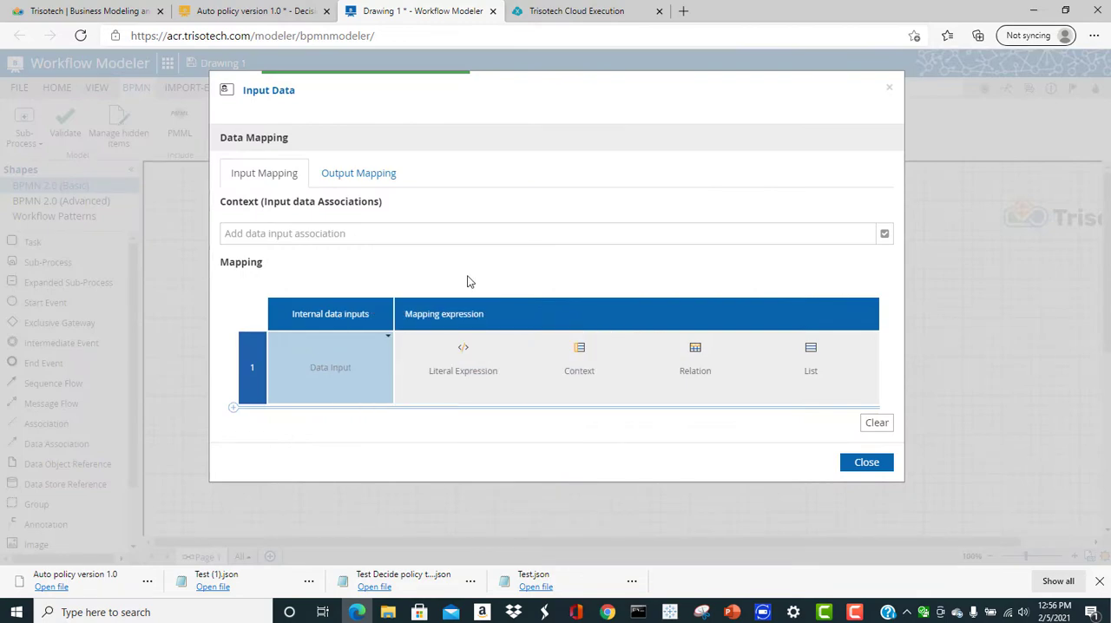
left_click(360, 173)
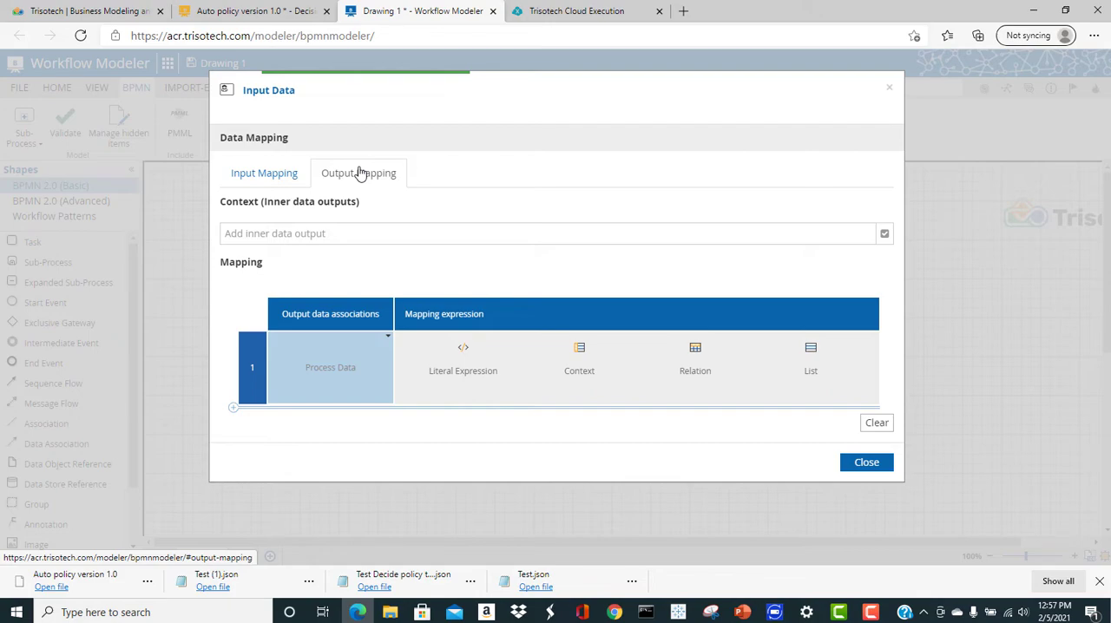
left_click(348, 365)
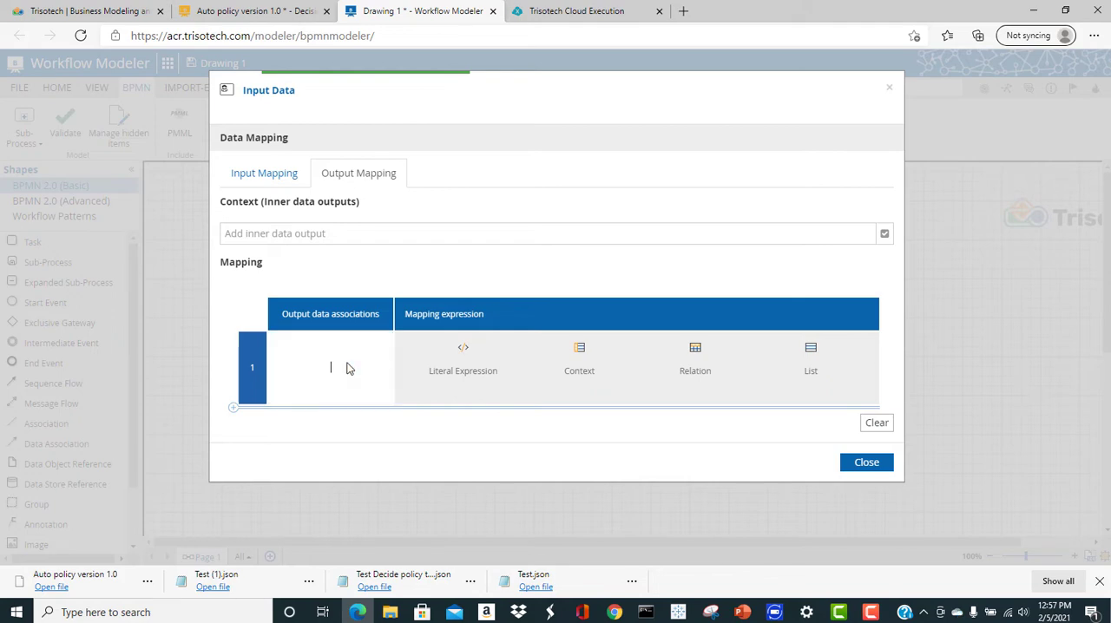
type("Driver")
key("Return")
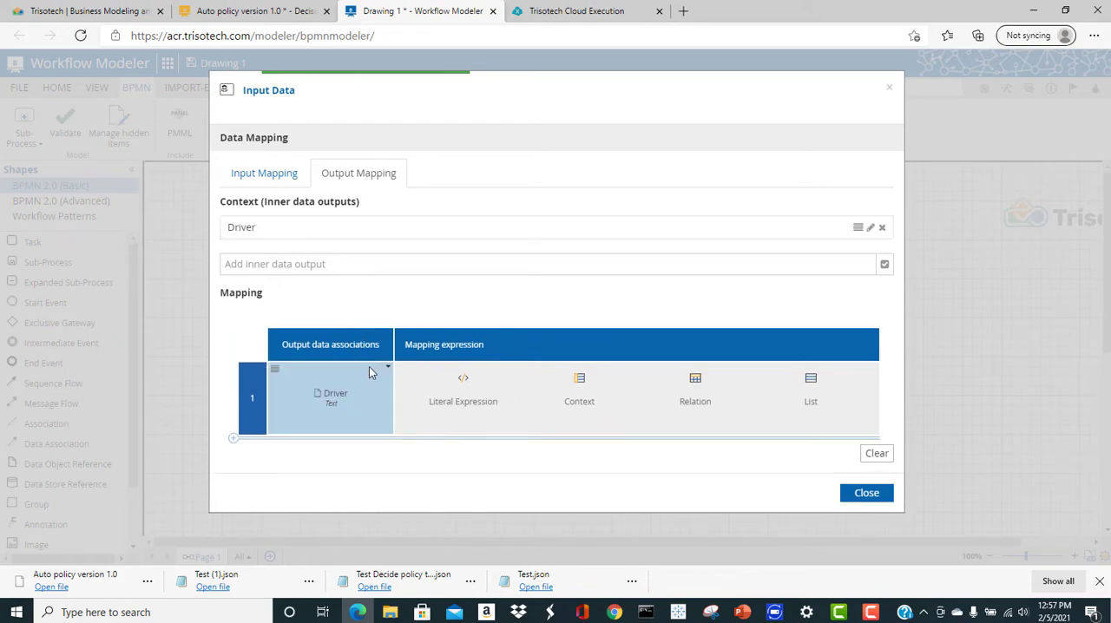
Set the Driver output's data type to the existing tDriver type and use a Context as its mapping expression
left_click(385, 368)
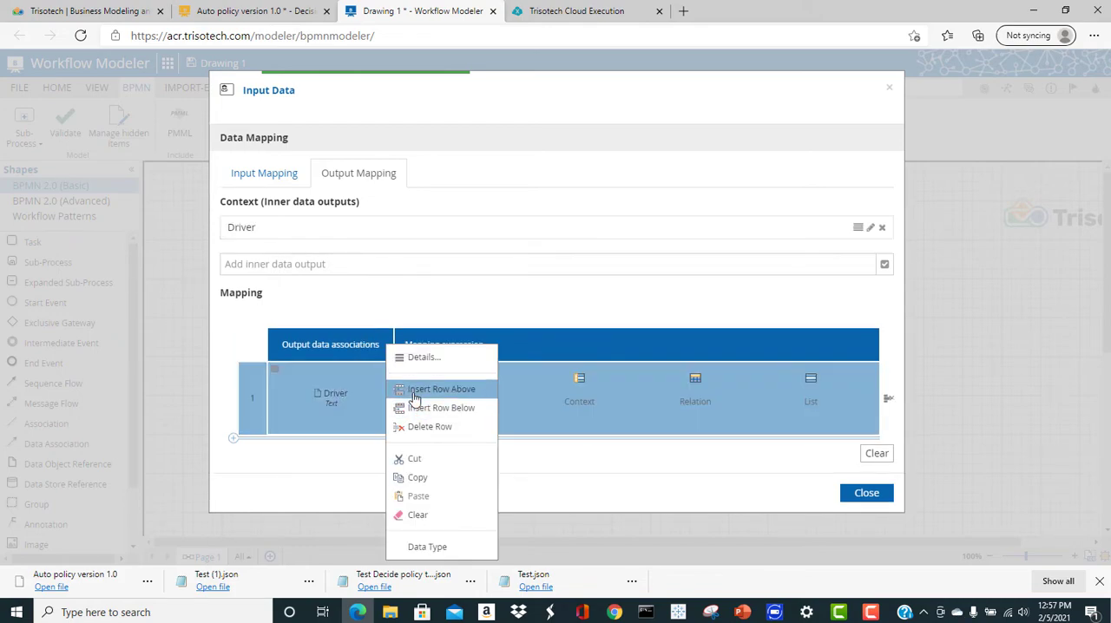
left_click(425, 547)
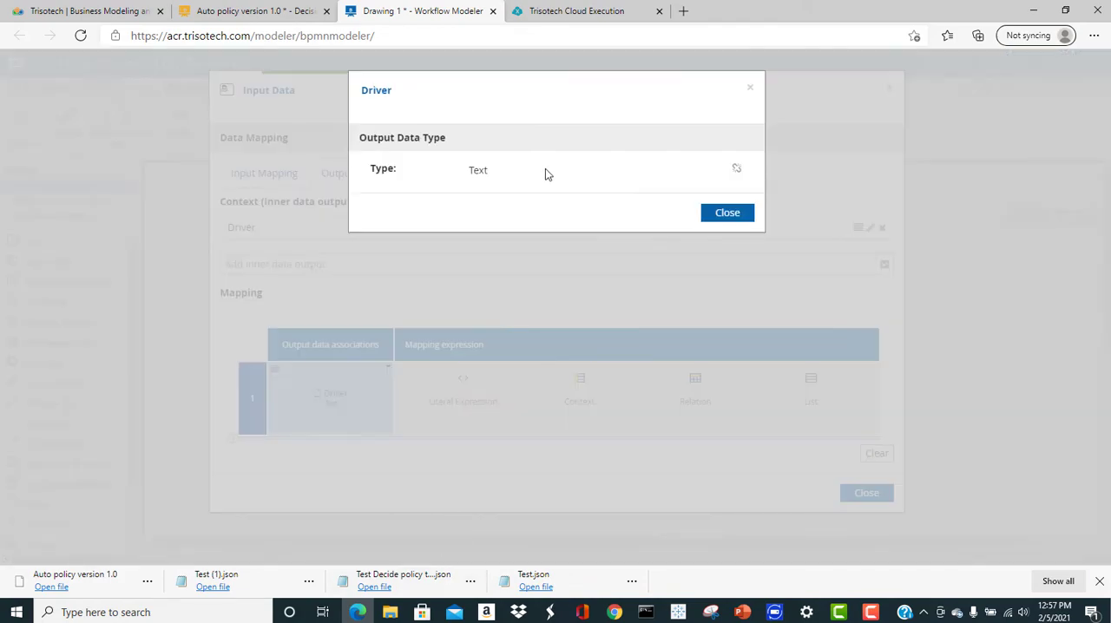
left_click(736, 168)
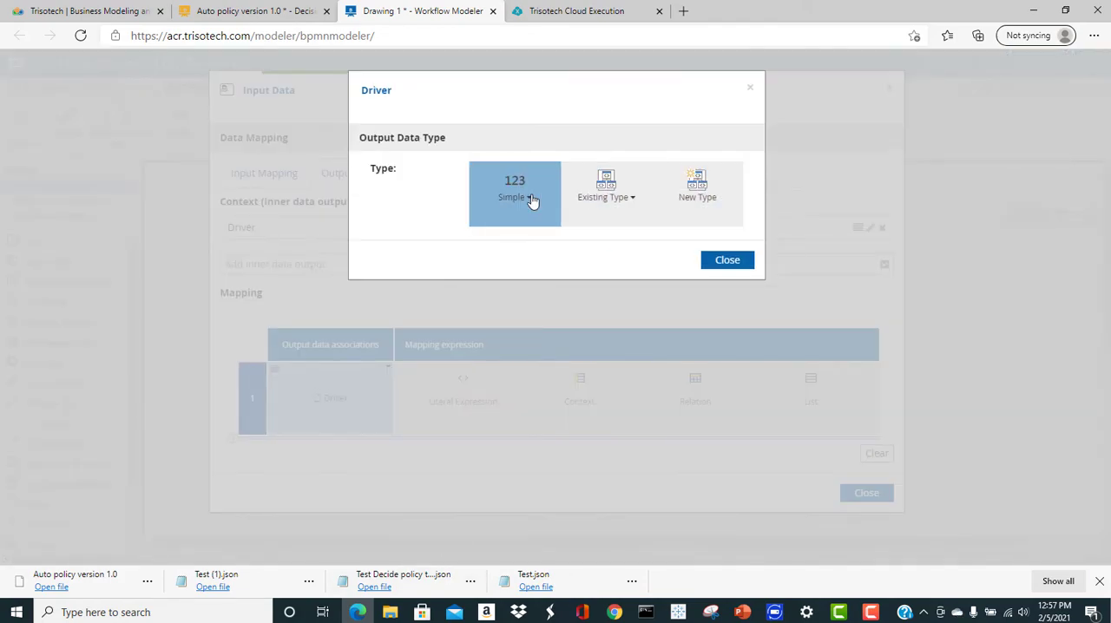
left_click(597, 200)
left_click(605, 234)
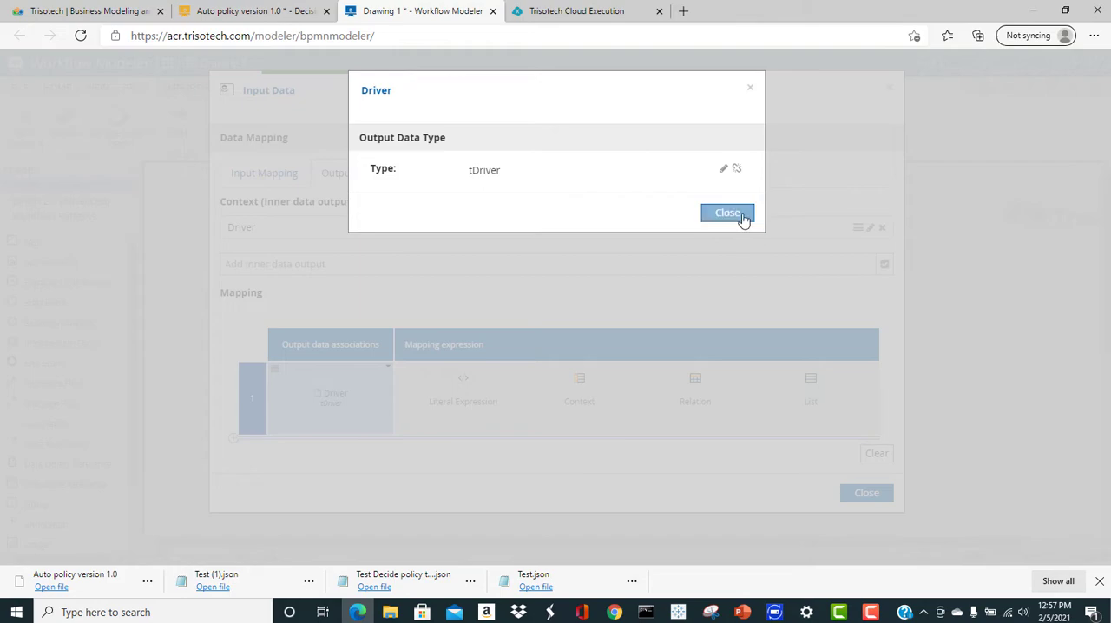
left_click(740, 219)
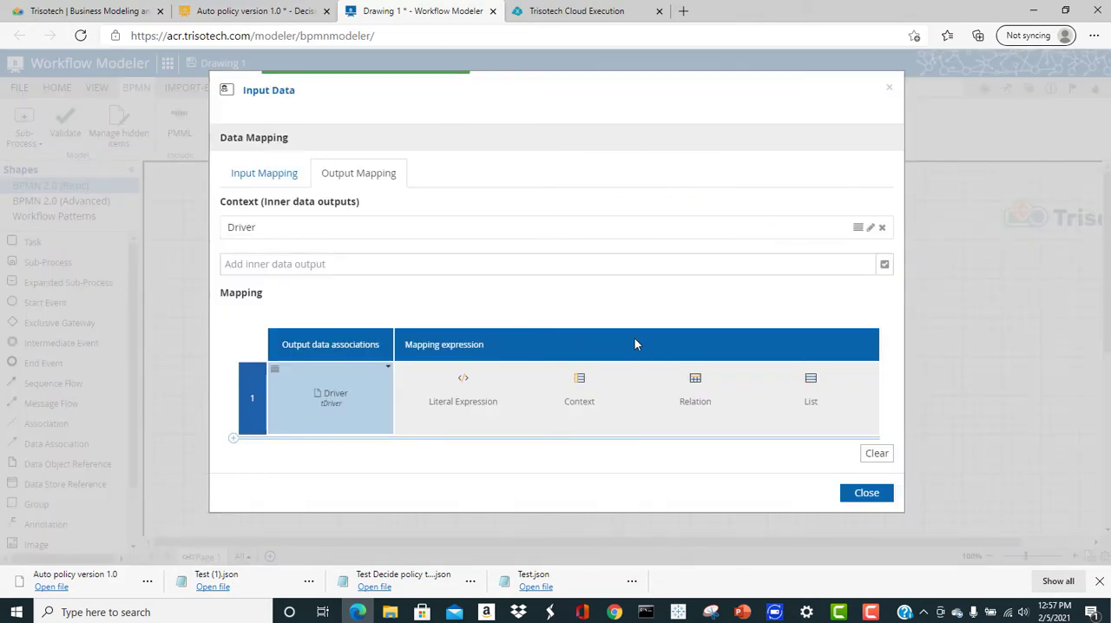
left_click(564, 382)
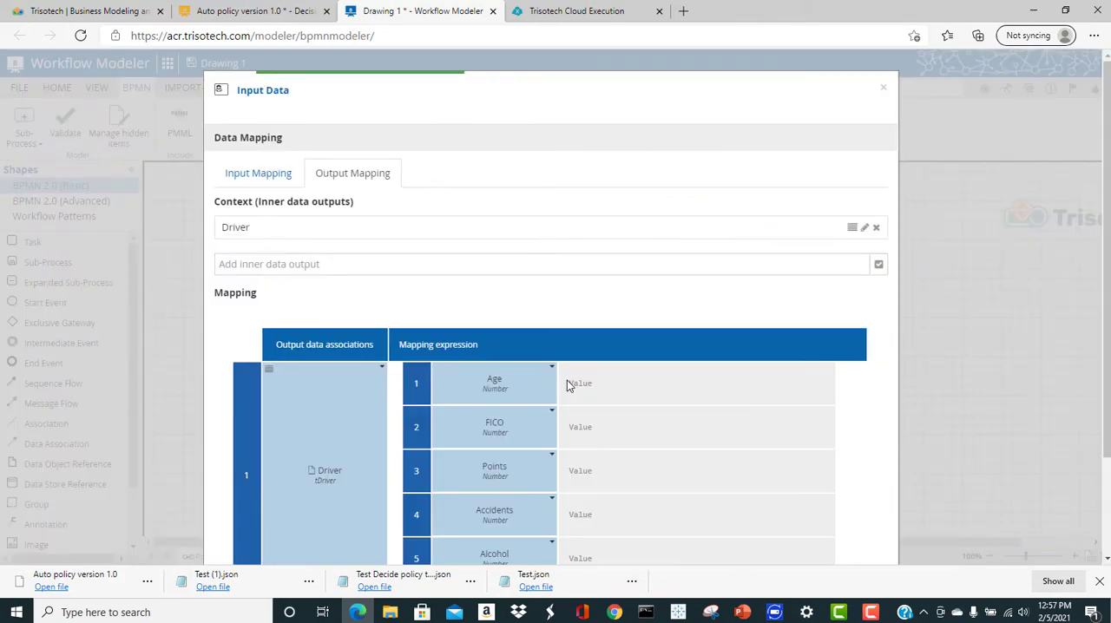
Fill the Driver context's Age, FICO, Points and Accidents entries with Driver.Age, Driver.FICO, Driver.Points and Driver.Accidents
scroll(564, 382, "down", 2)
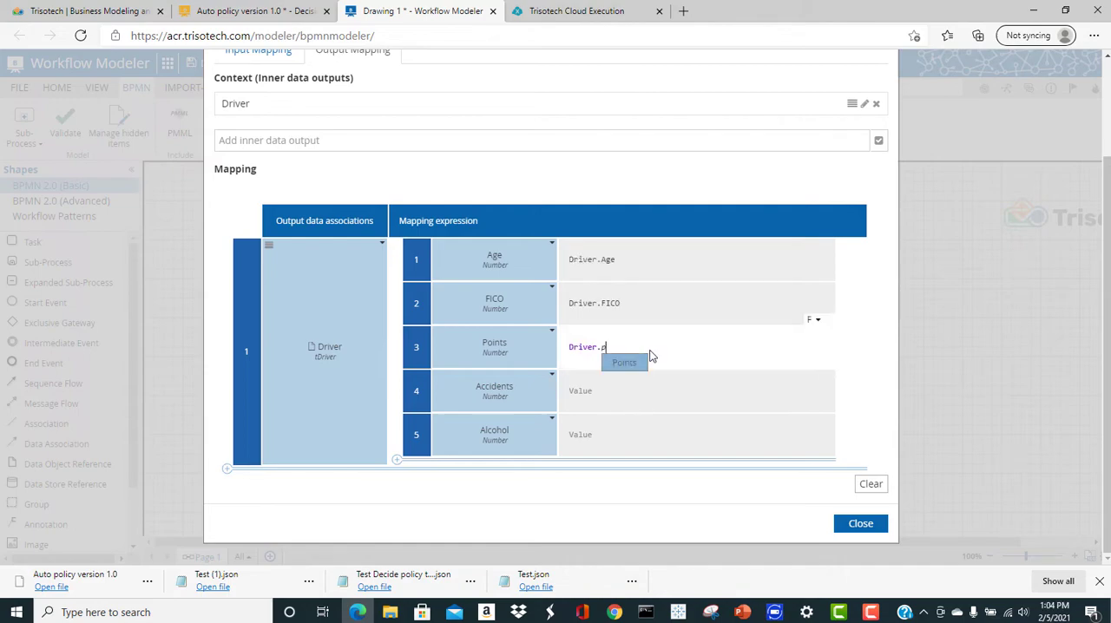
key("Return")
left_click(632, 390)
type("D.")
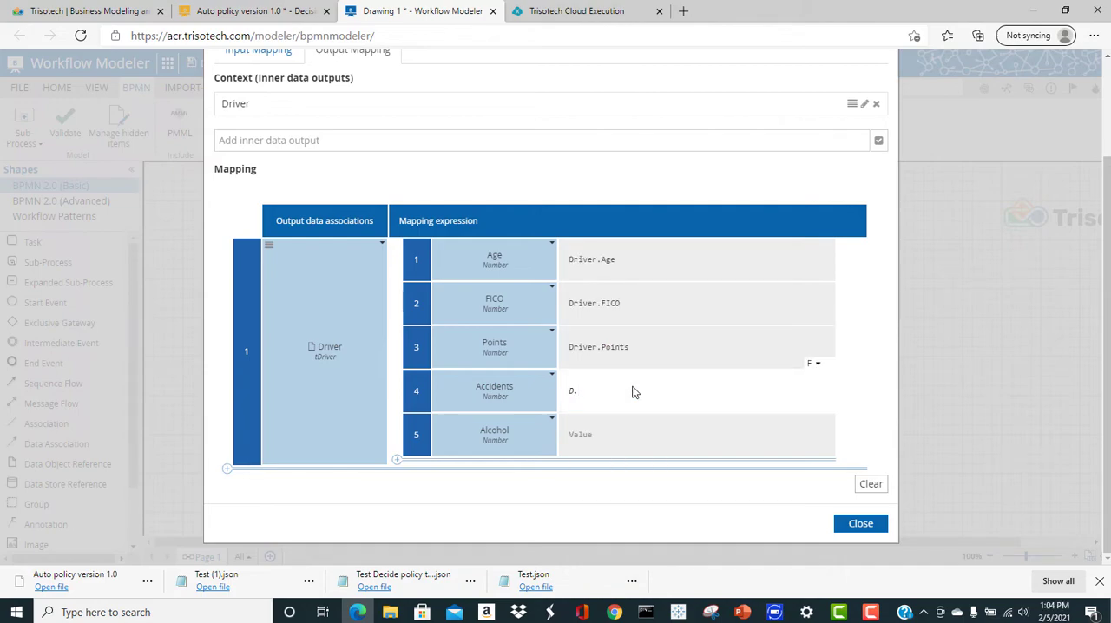
key("BackSpace")
key("Return")
type(".Accidents")
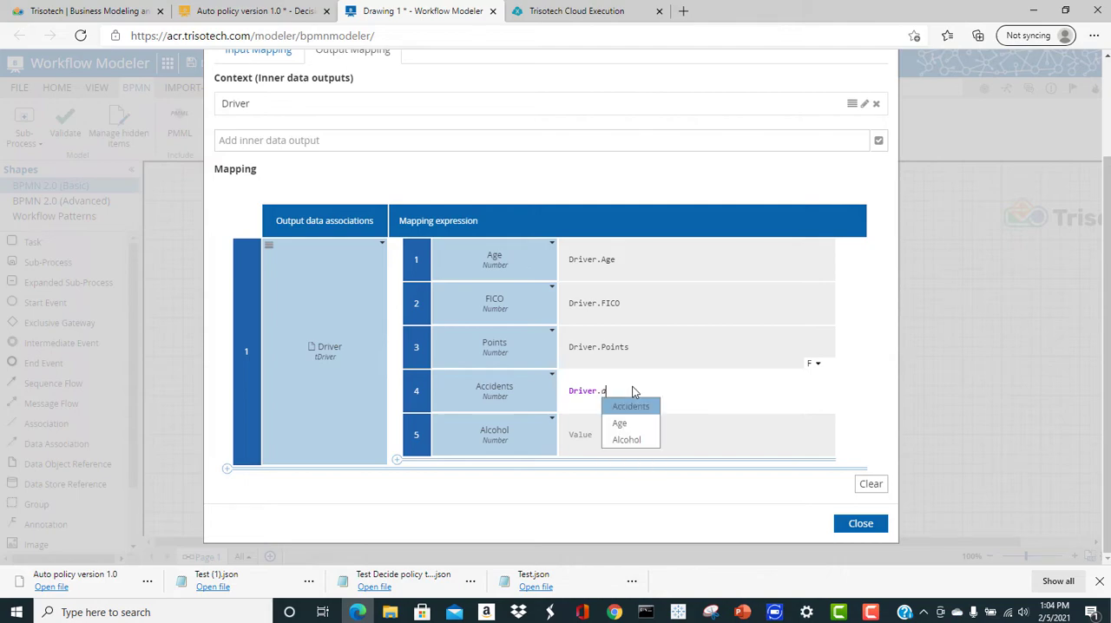
key("Return")
Map the Alcohol entry to Driver.Alcohol and close the Input Data task's data mapping
left_click(628, 436)
type("Driver")
key("Return")
type(".")
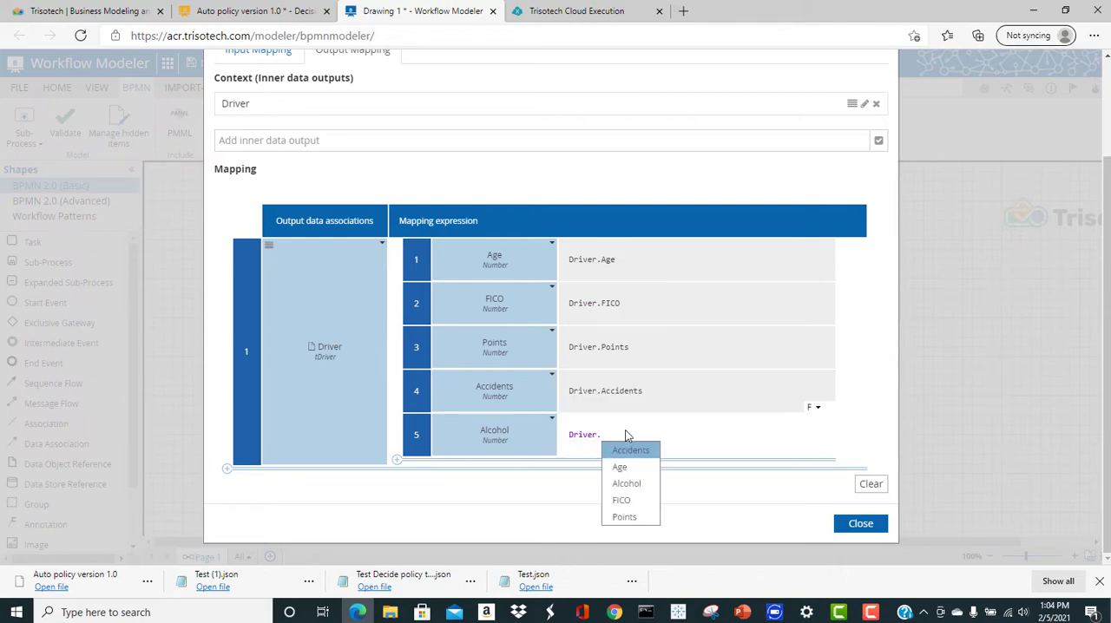
left_click(628, 484)
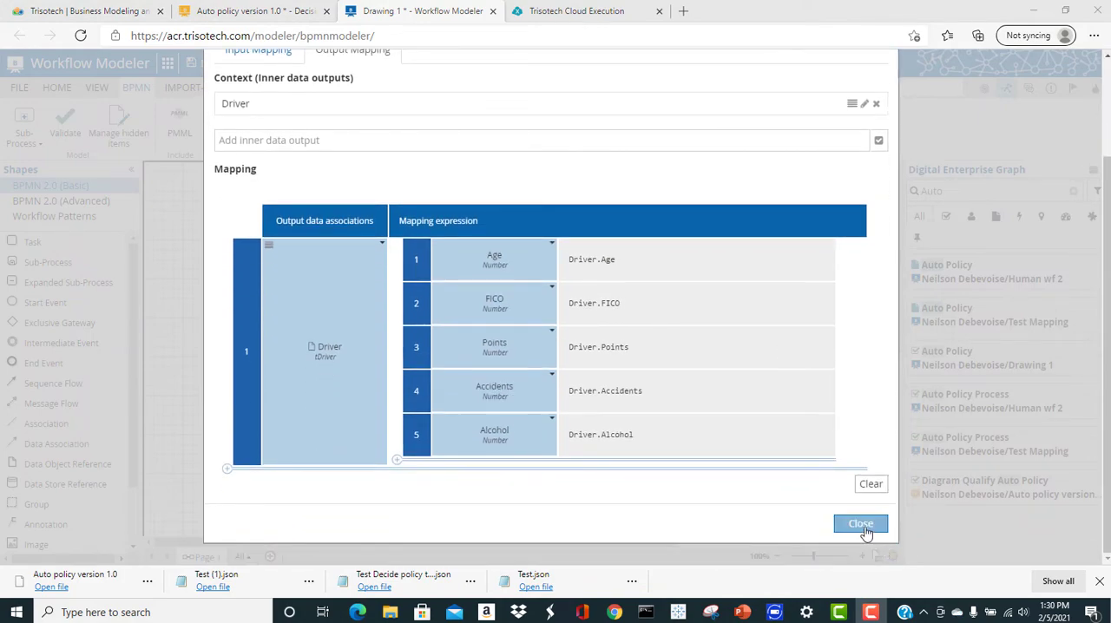
left_click(859, 523)
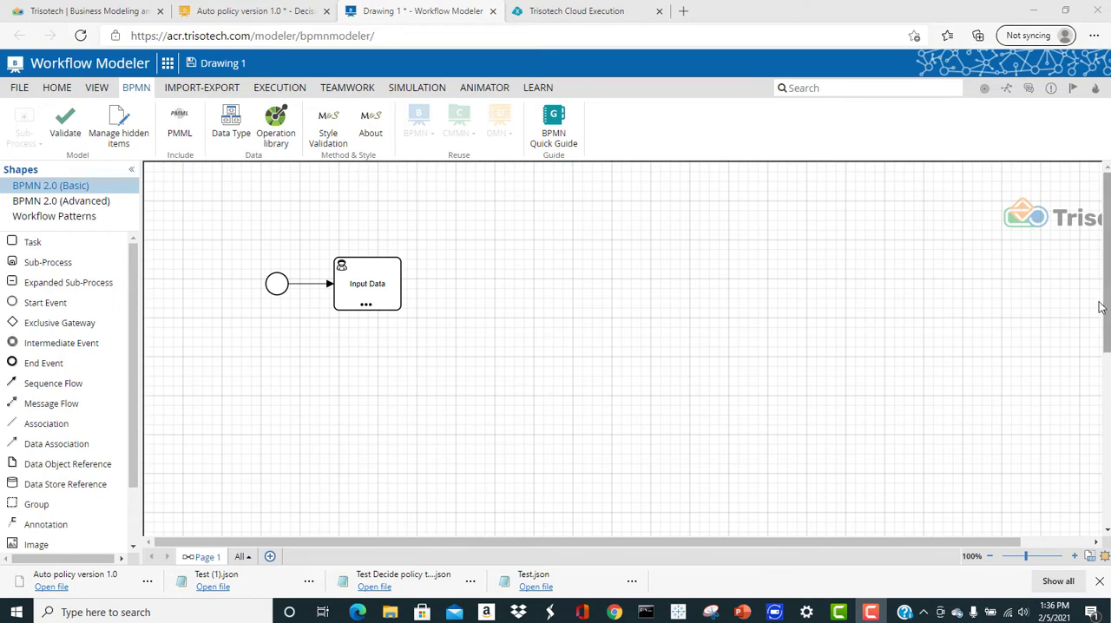
Search the Digital Enterprise Graph for Auto and place the Diagram Qualify Auto Policy decision beside the Input Data task
left_click(1005, 88)
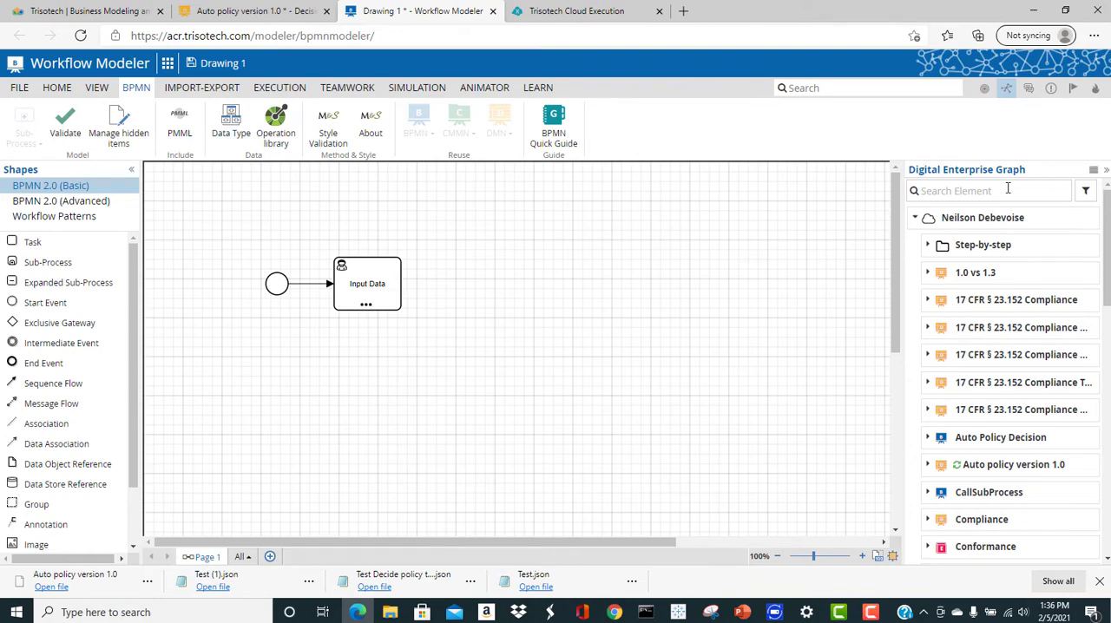
left_click(1006, 191)
type("Auto")
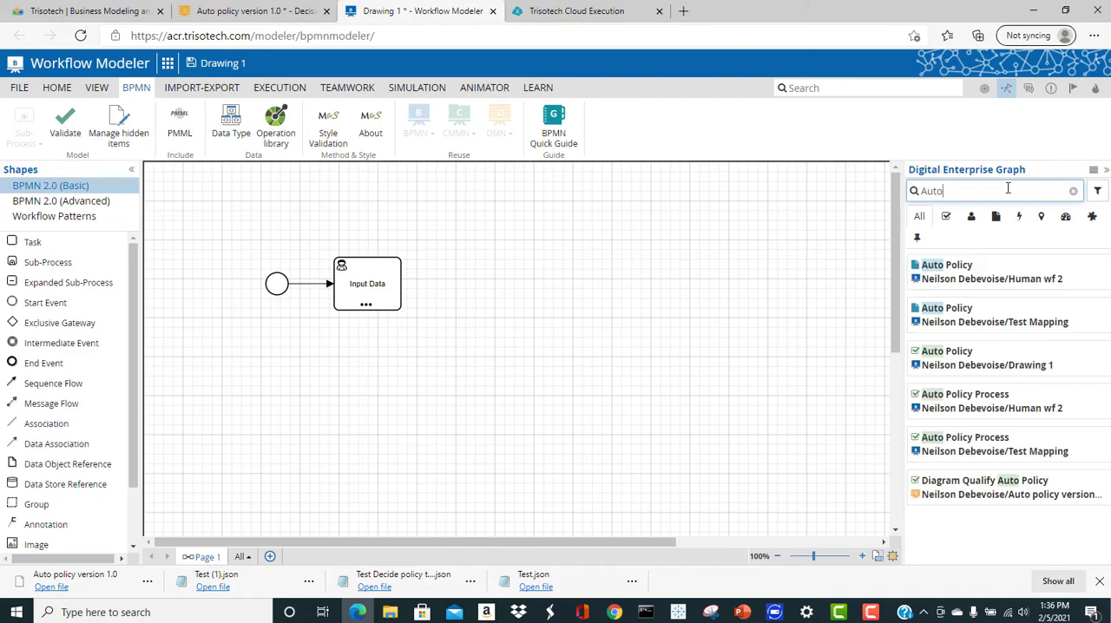
left_click_drag(1009, 483, 465, 288)
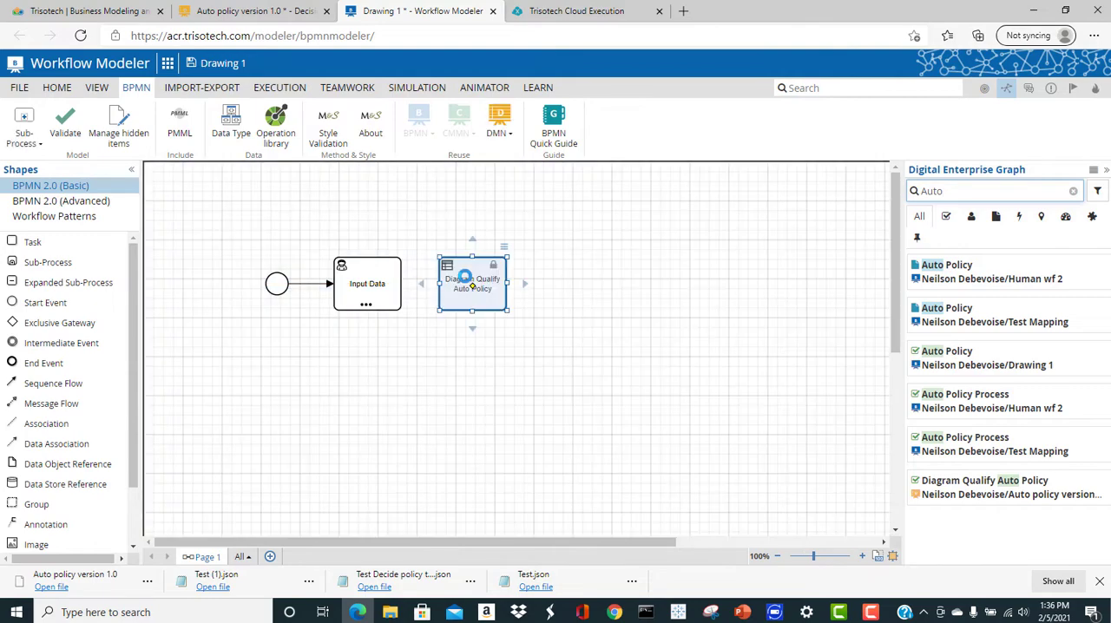
Connect Input Data to the Diagram Qualify Auto Policy task and generate that task's default I/O mapping
left_click(385, 272)
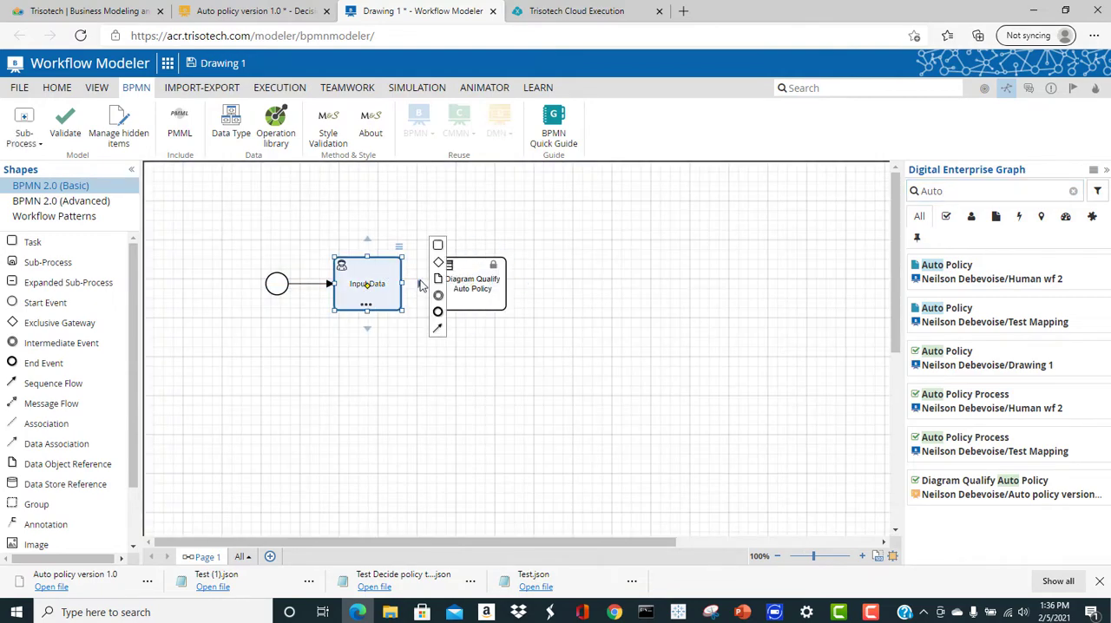
left_click_drag(421, 285, 454, 280)
right_click(478, 277)
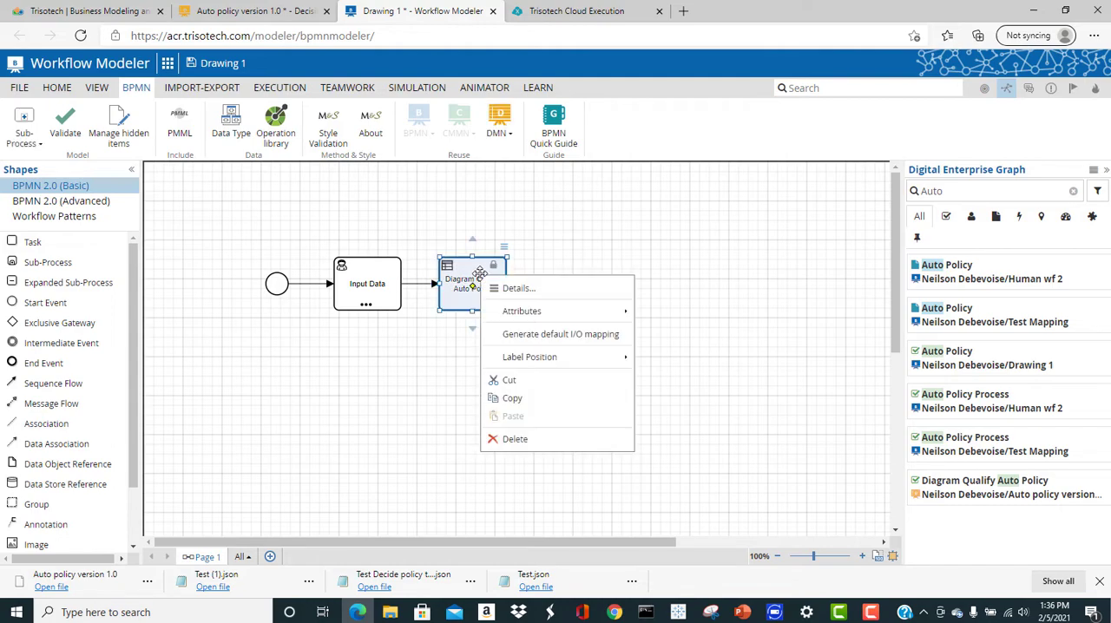
left_click(531, 335)
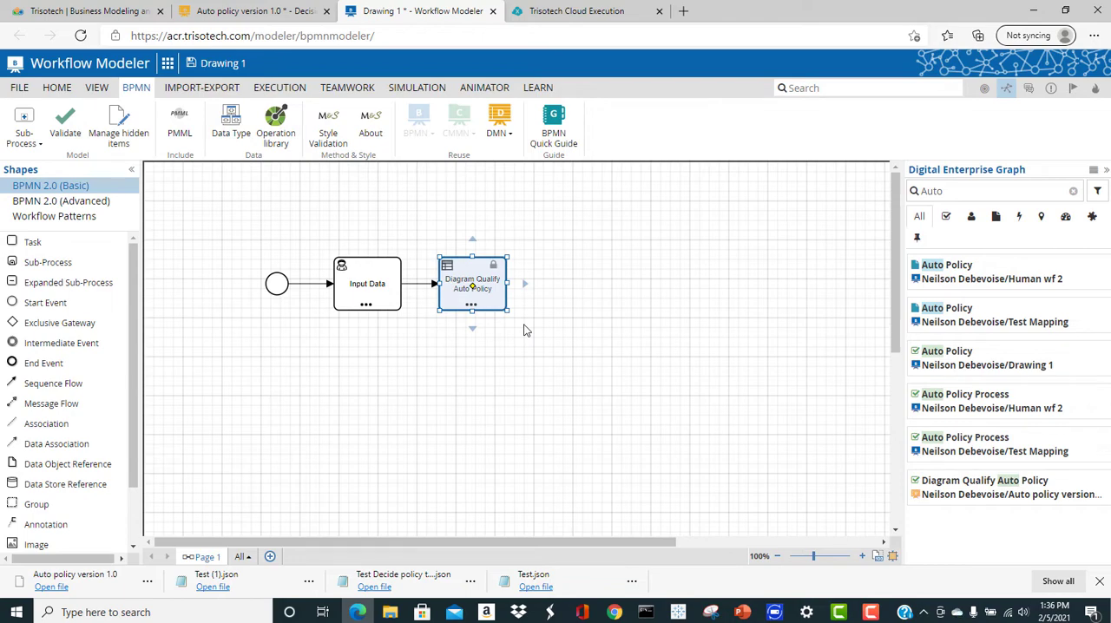
mouse_move(519, 296)
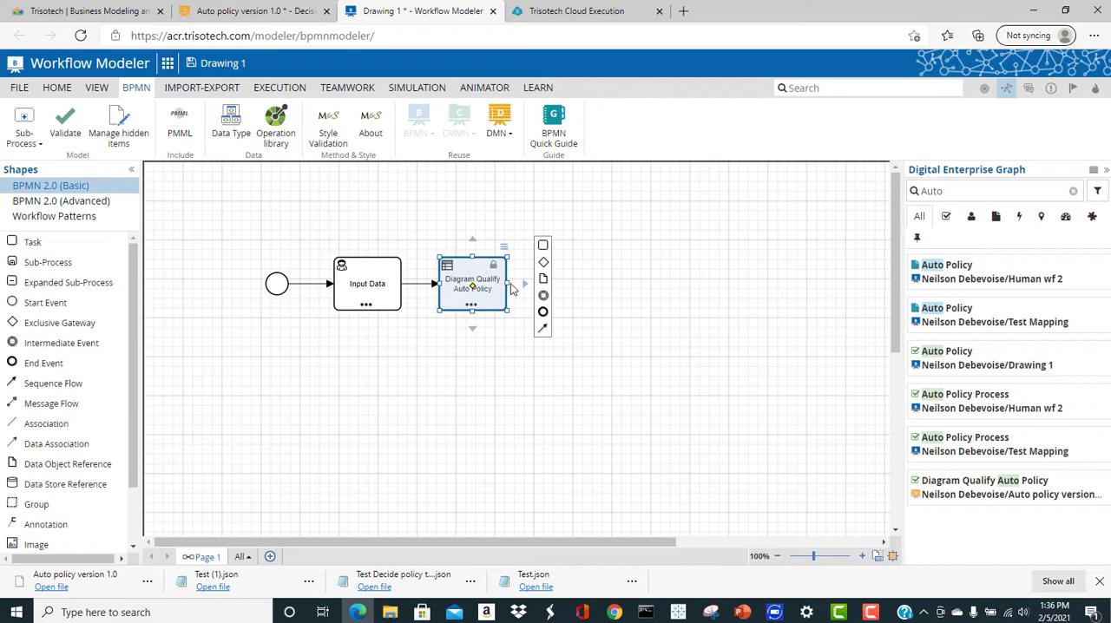
left_click(471, 307)
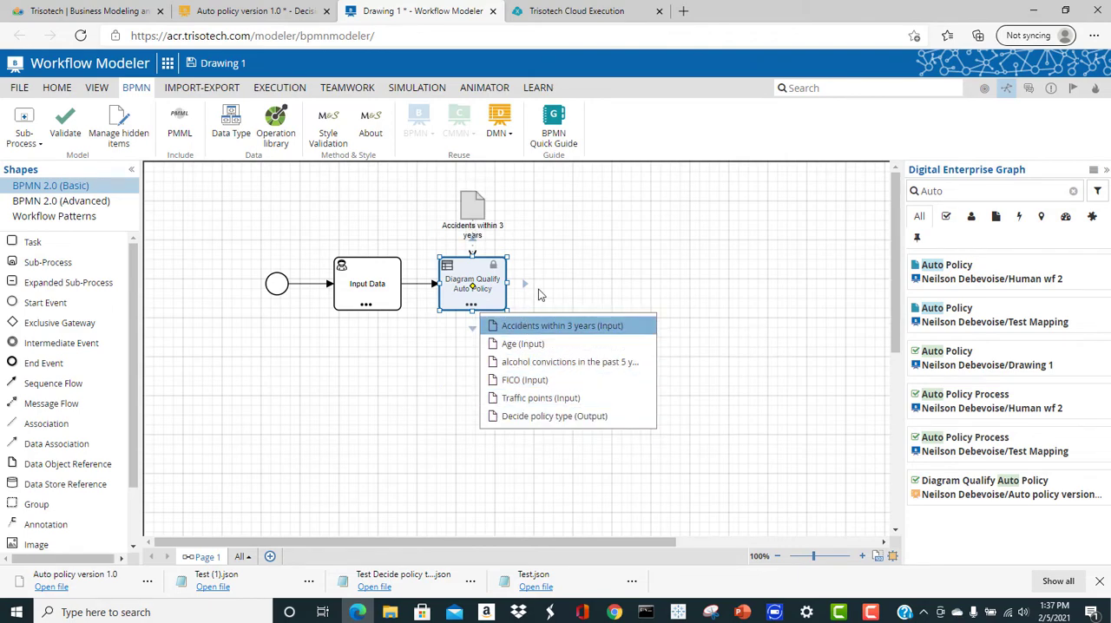
left_click(602, 255)
Add Driver as a data input association in the Diagram Qualify Auto Policy task's data mapping
right_click(462, 272)
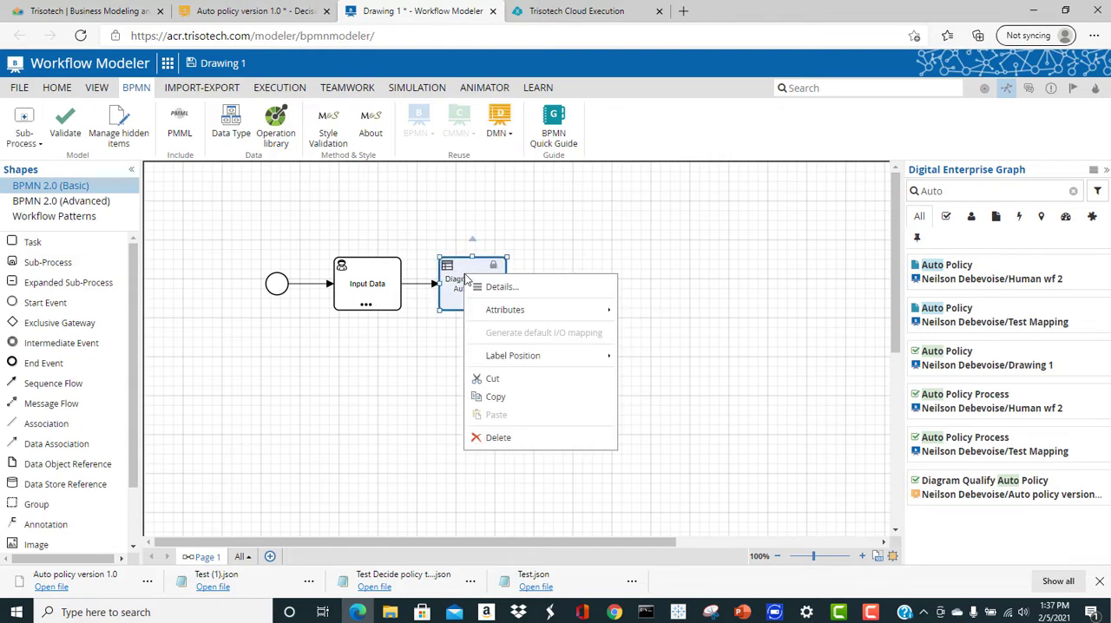
left_click(529, 319)
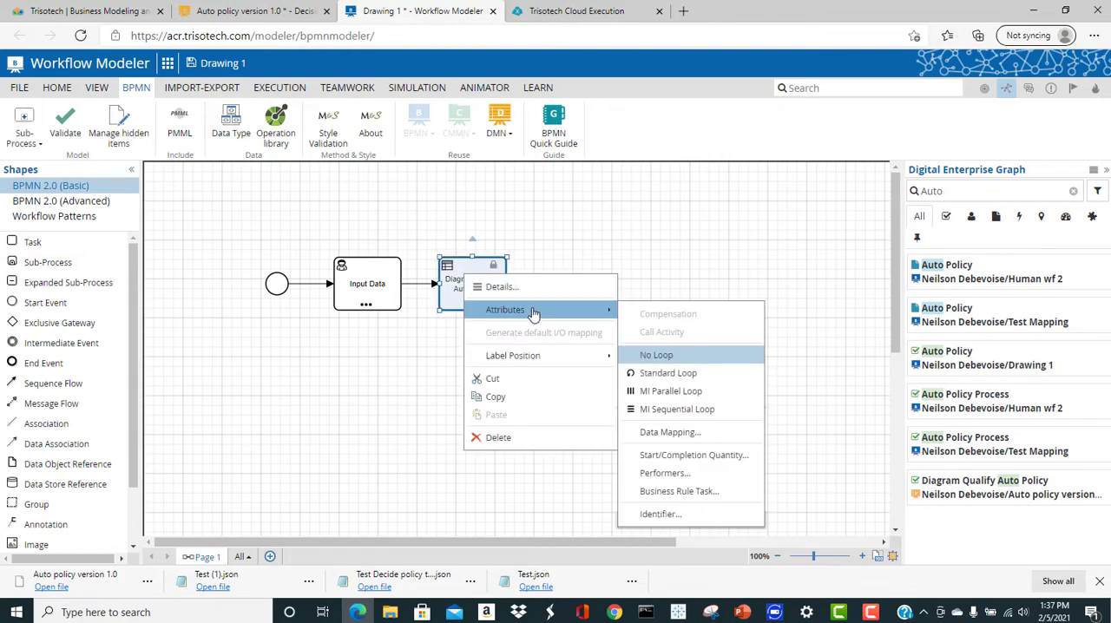
left_click(694, 432)
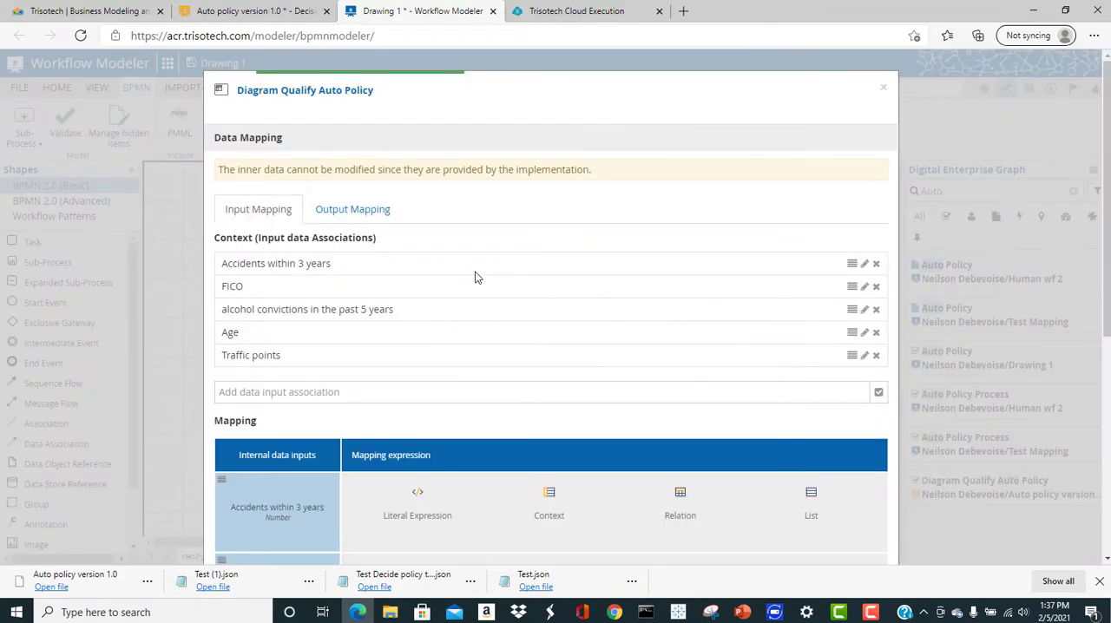
scroll(352, 286, "down", 1)
left_click(317, 314)
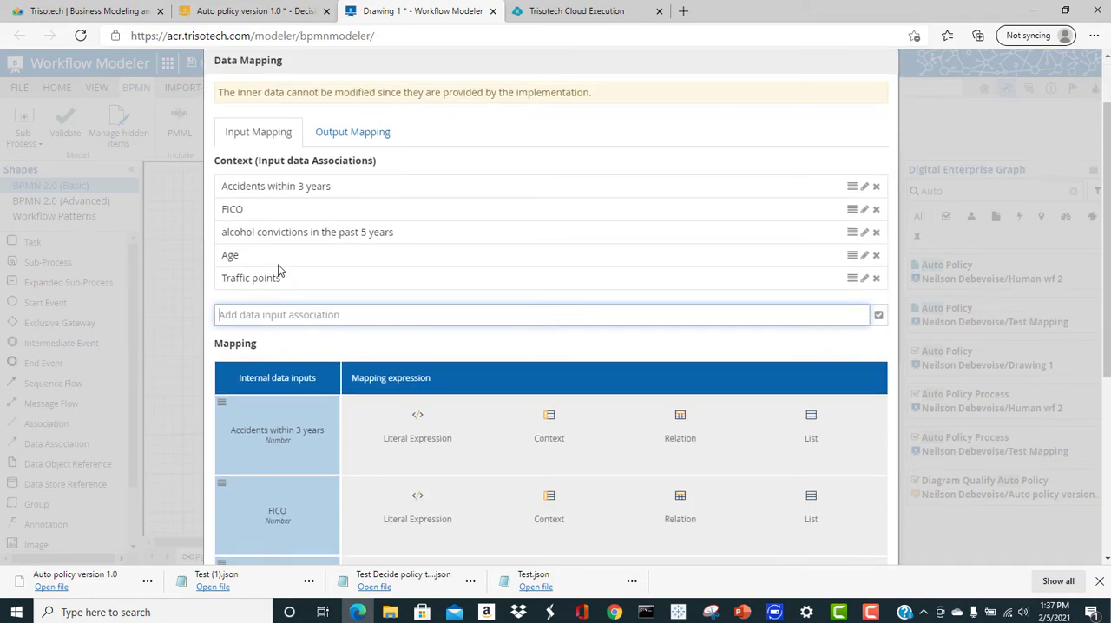
type("Driver")
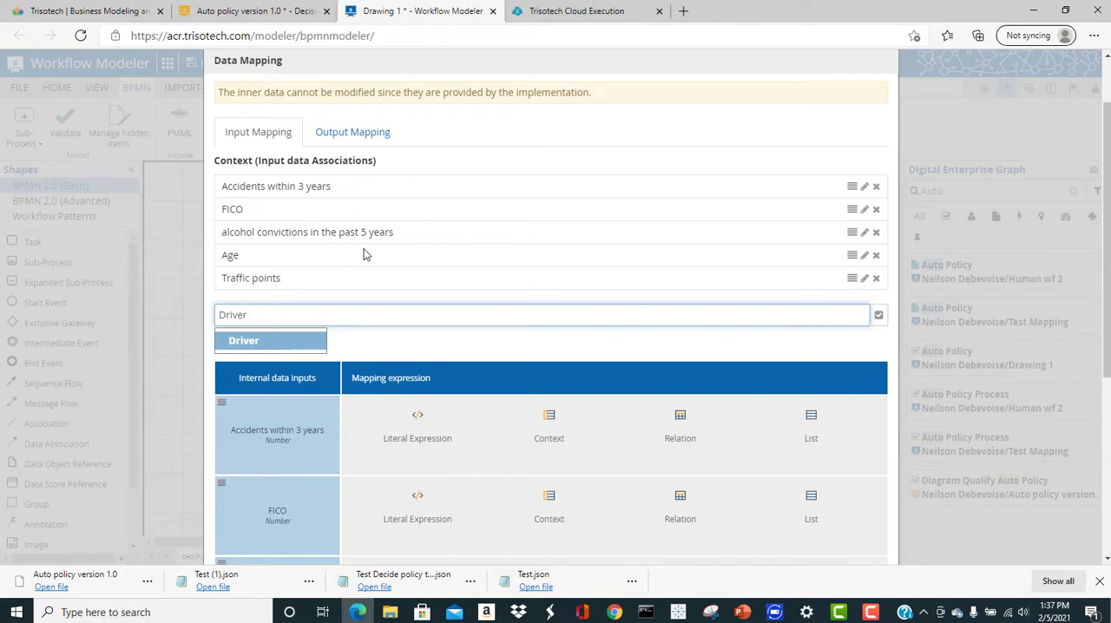
key("Return")
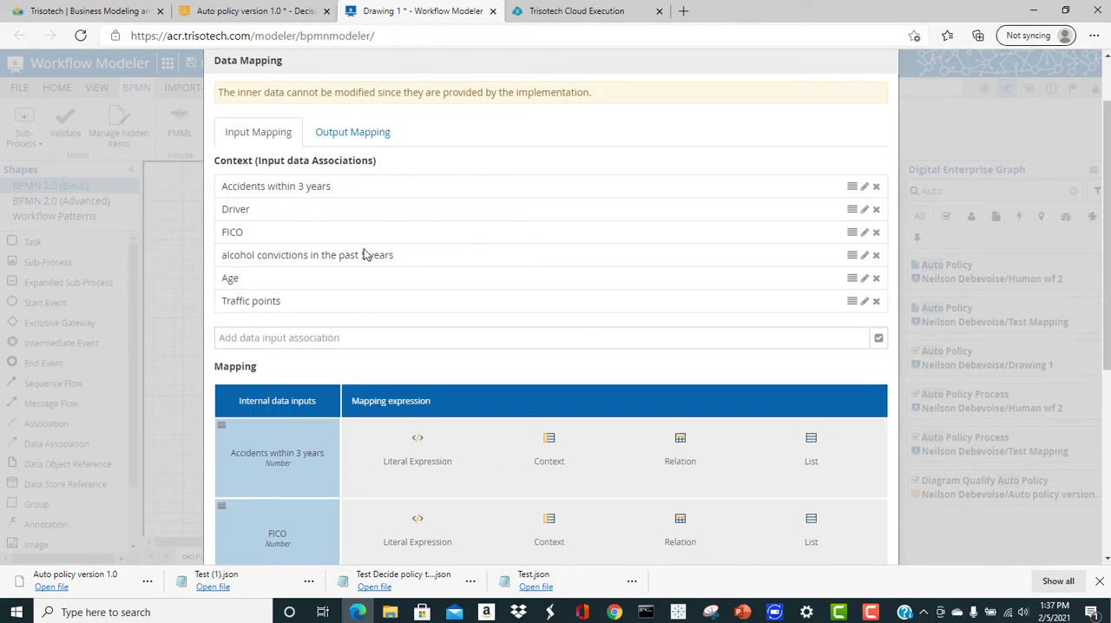
Map the Accidents within 3 years input with the literal expression Driver.Accidents
left_click(430, 451)
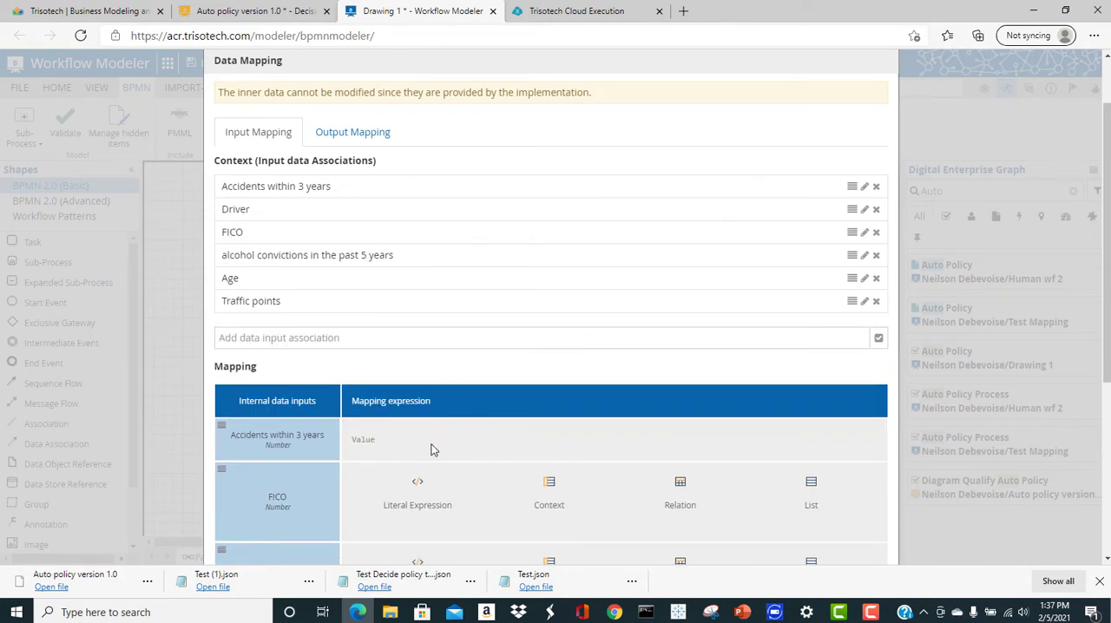
left_click(434, 450)
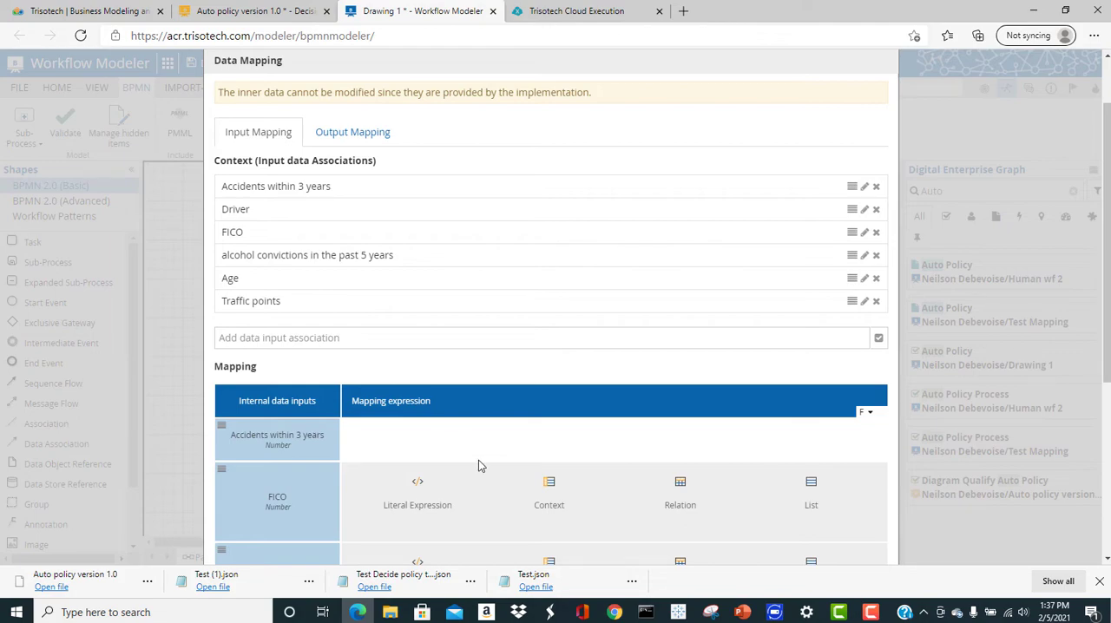
type("Driver.")
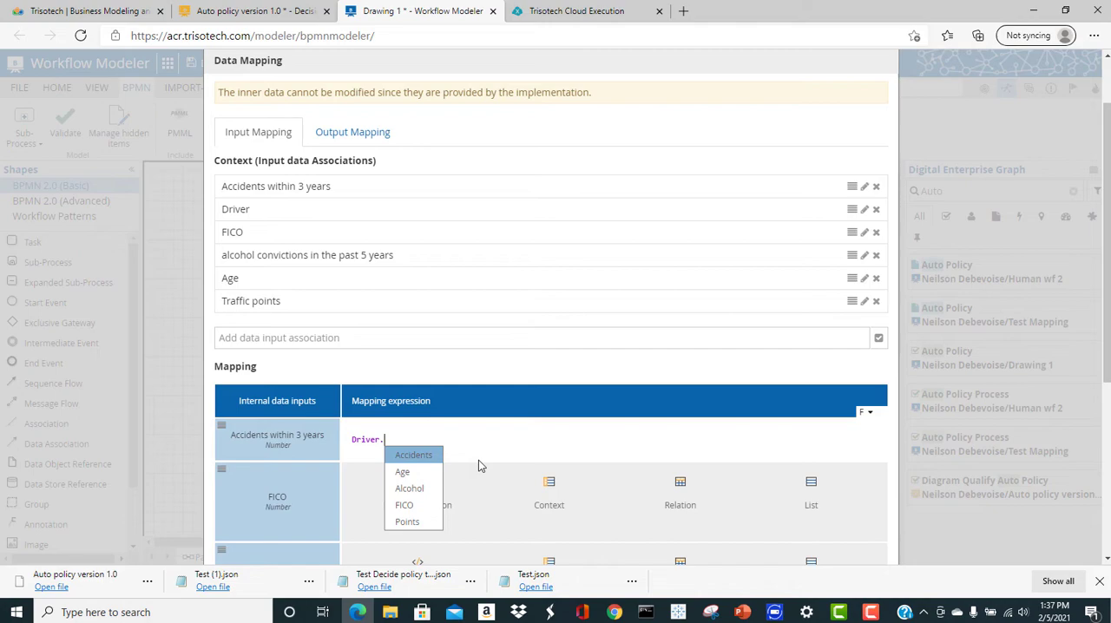
key("Return")
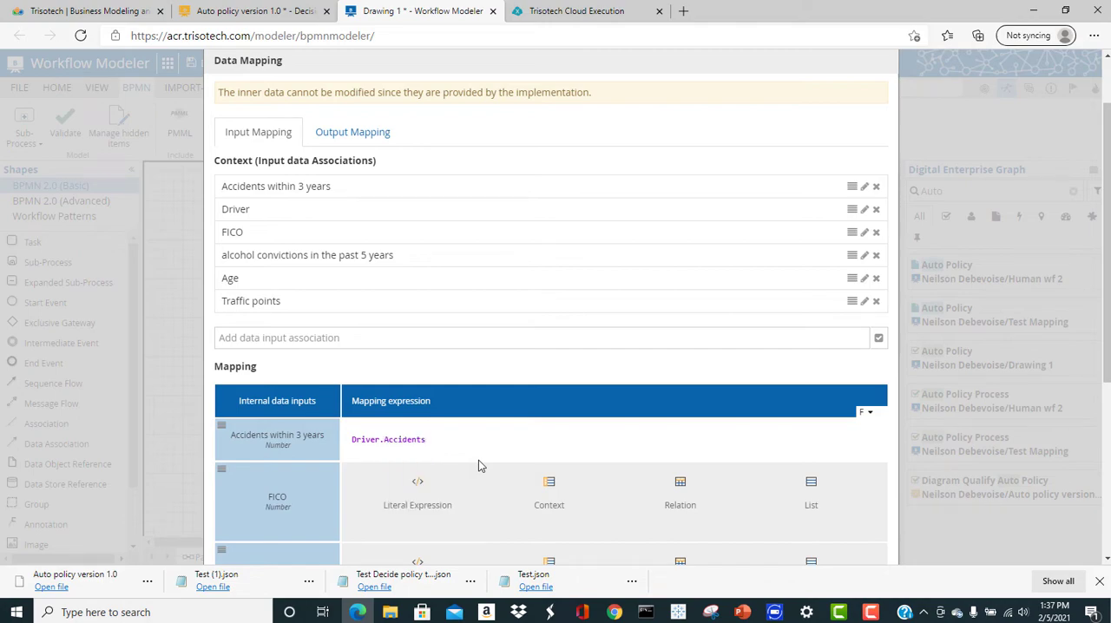
Map the FICO input to Driver.FICO and the alcohol convictions in the past 5 years input to Driver.Alcohol
scroll(478, 459, "down", 2)
left_click(384, 328)
type("Driver.F")
key("Return")
scroll(388, 381, "up", 1)
left_click(394, 446)
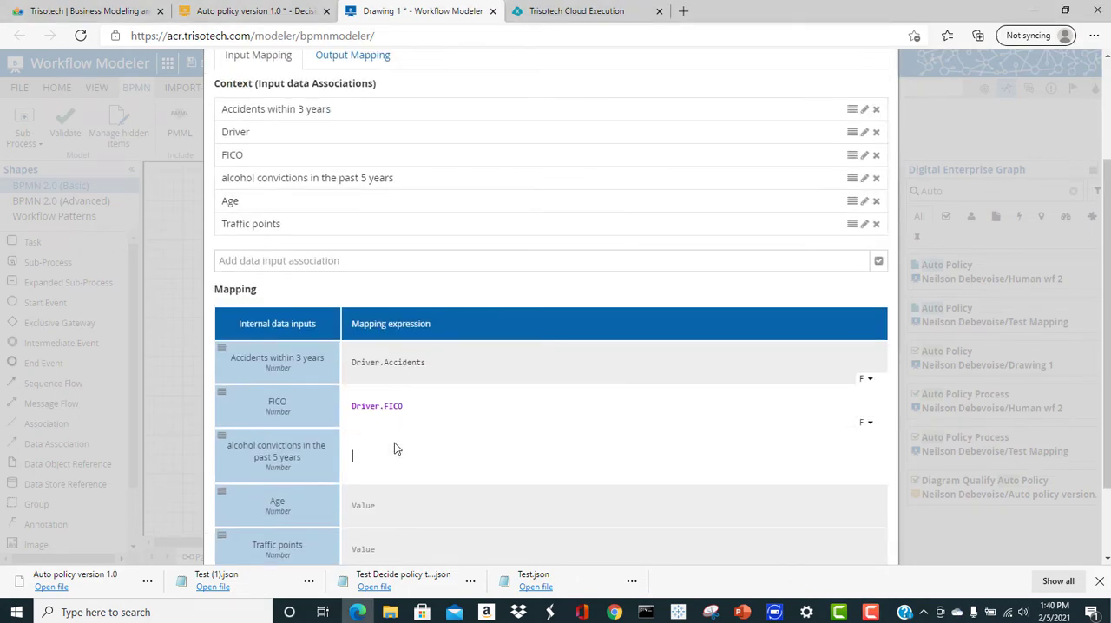
type("Driver.")
left_click(404, 504)
Map the Age input to Driver.Age and the Traffic points input to Driver.Points
left_click(371, 506)
type("D")
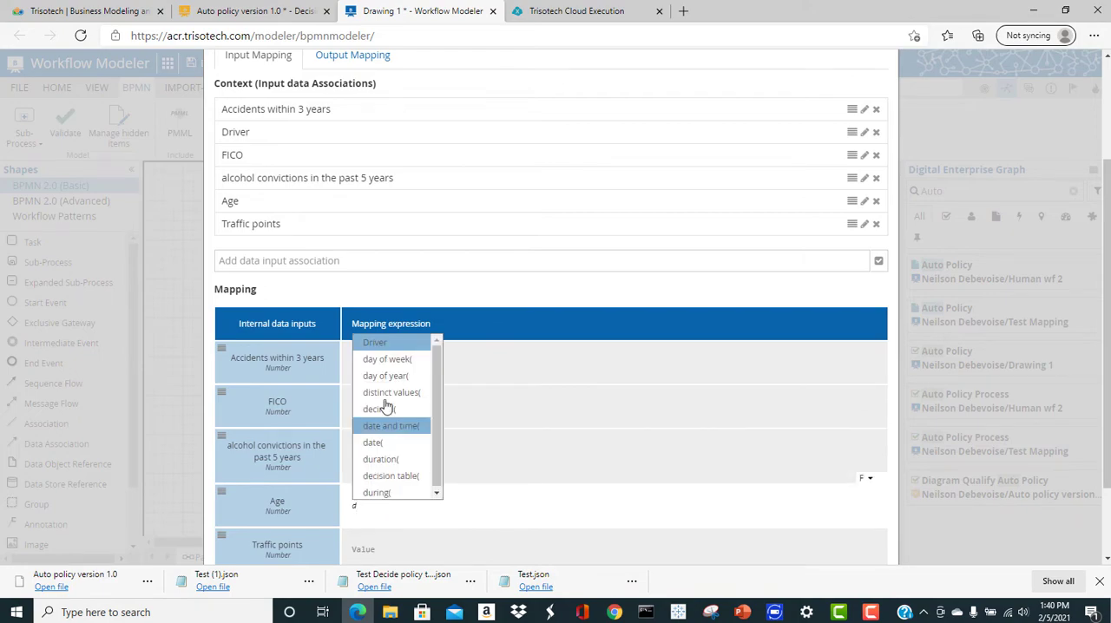
left_click(400, 343)
type(".A")
left_click(405, 538)
scroll(386, 486, "down", 2)
left_click(385, 451)
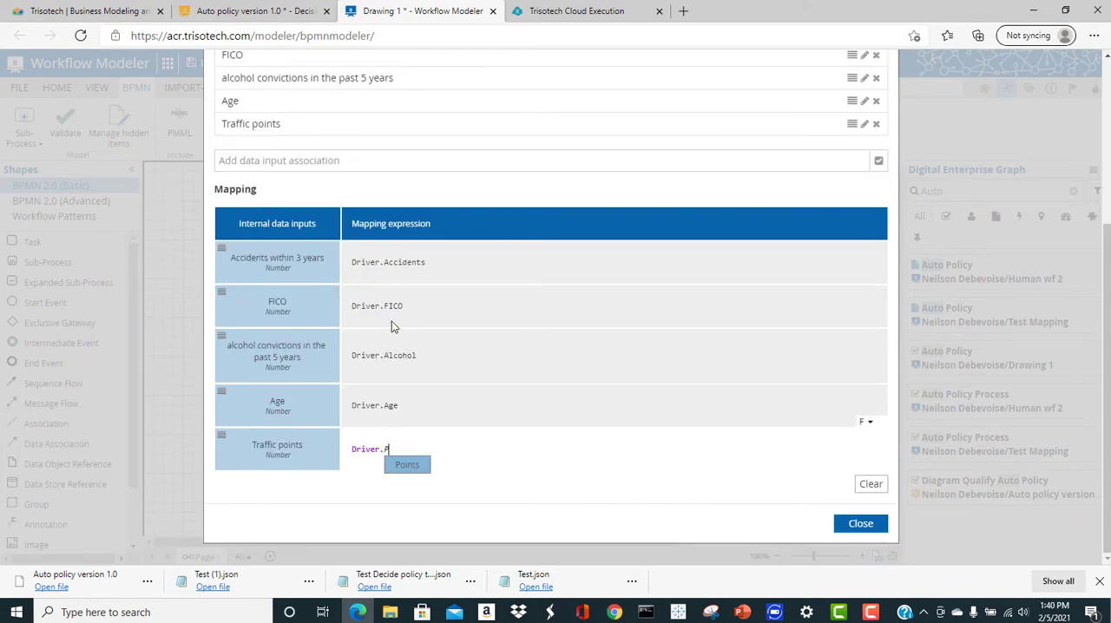
key("Return")
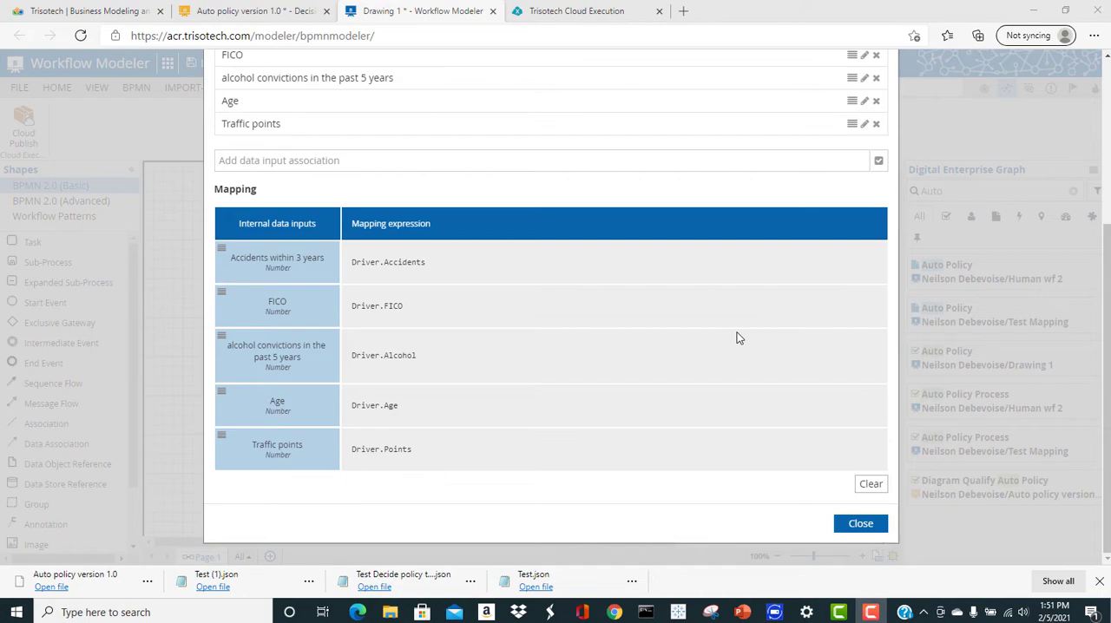
In the output mapping, map the Decide policy type output to the expression Decide policy type and close the data mapping
scroll(736, 338, "up", 3)
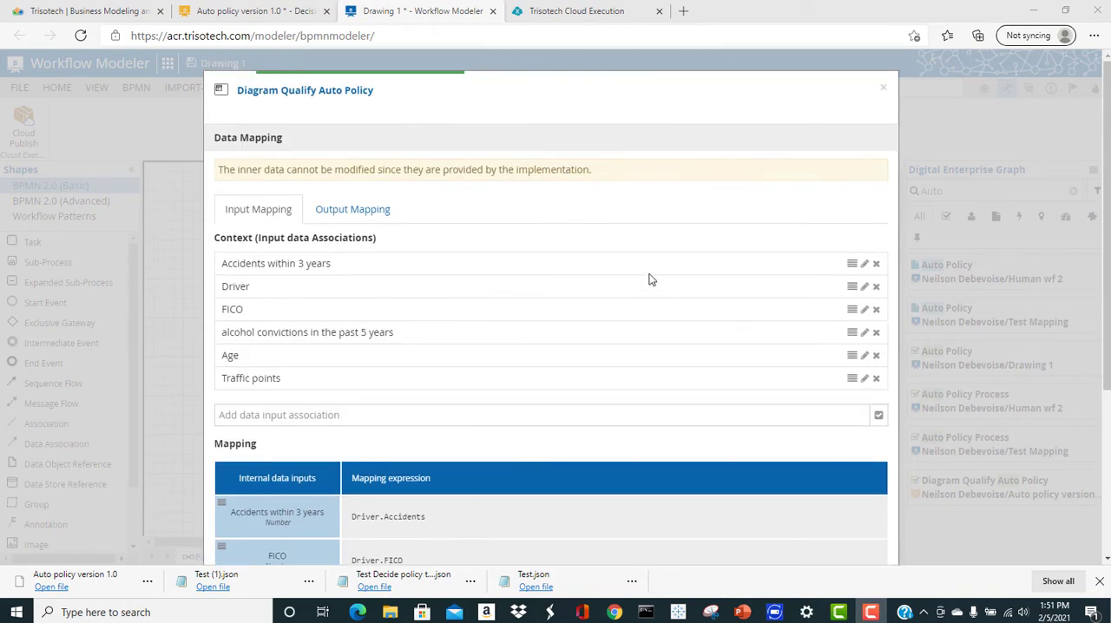
left_click(376, 214)
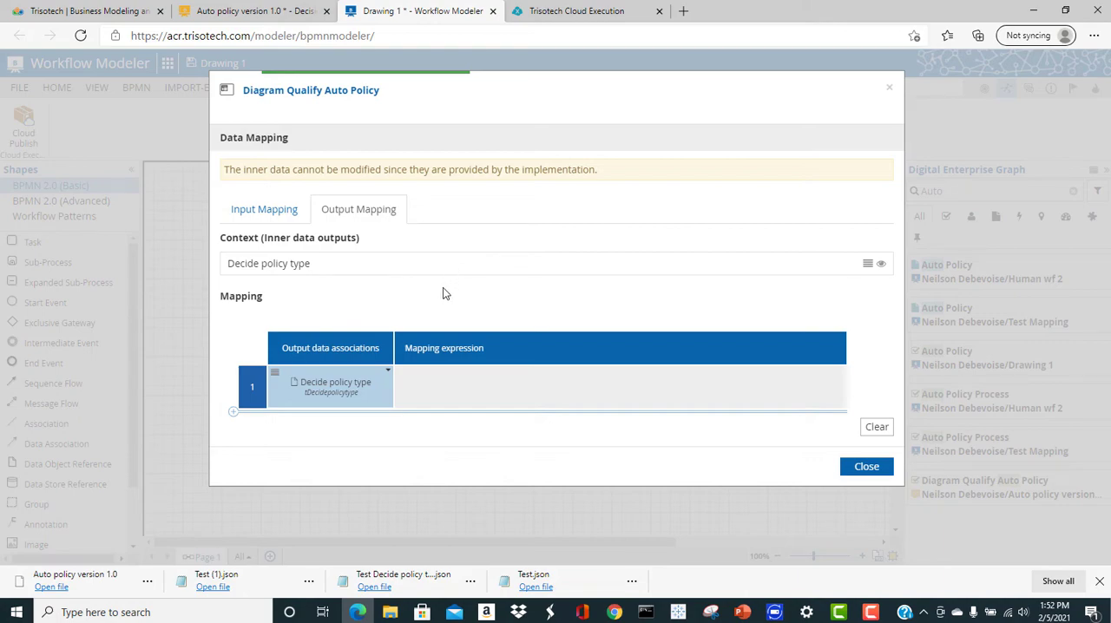
left_click(442, 388)
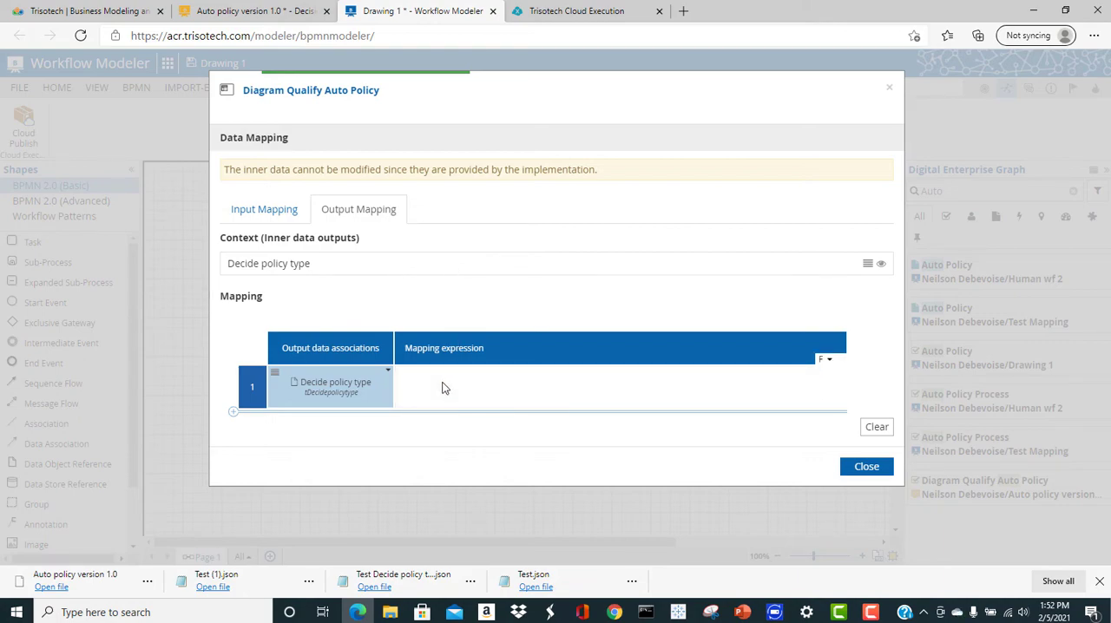
type("DSe")
key("BackSpace")
key("BackSpace")
type("e")
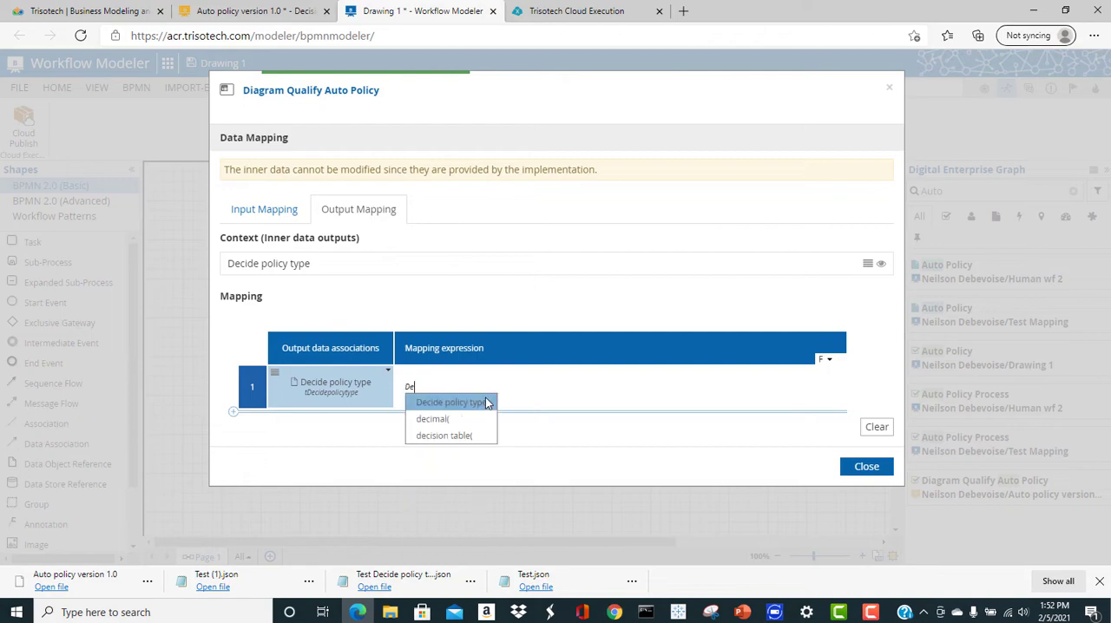
left_click(487, 402)
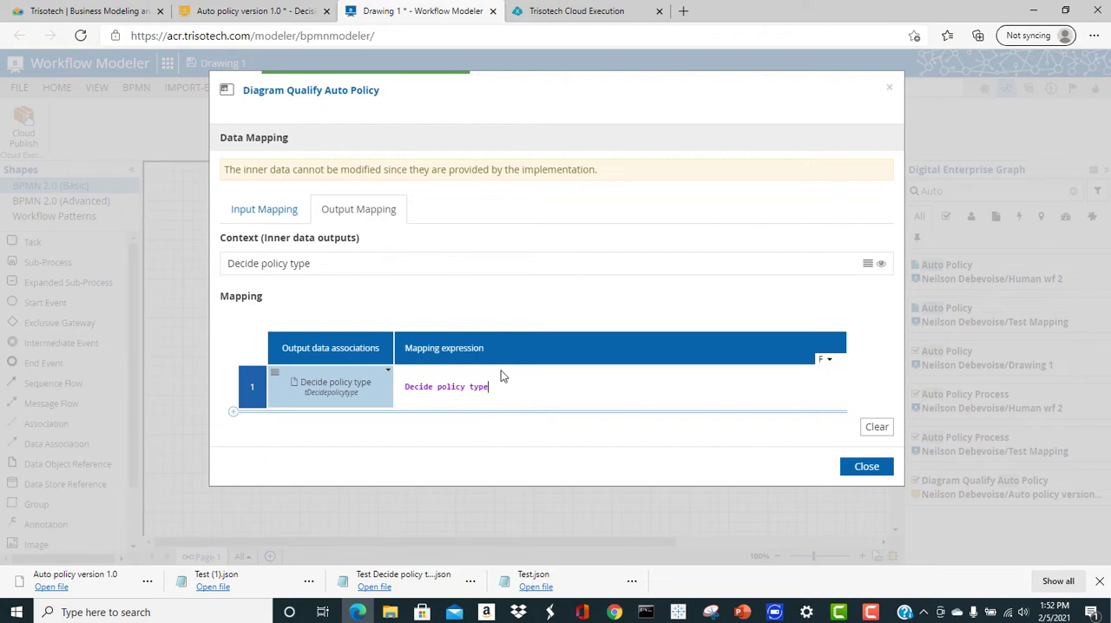
left_click(870, 466)
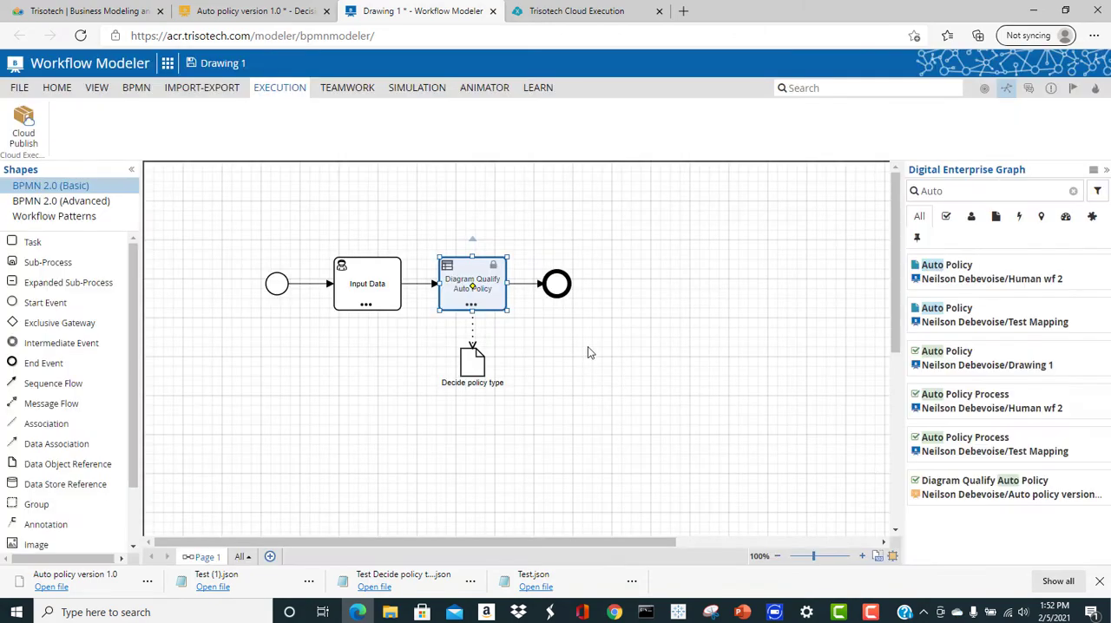
Change the Decide policy type data object below the decision task into a Data Output
right_click(475, 361)
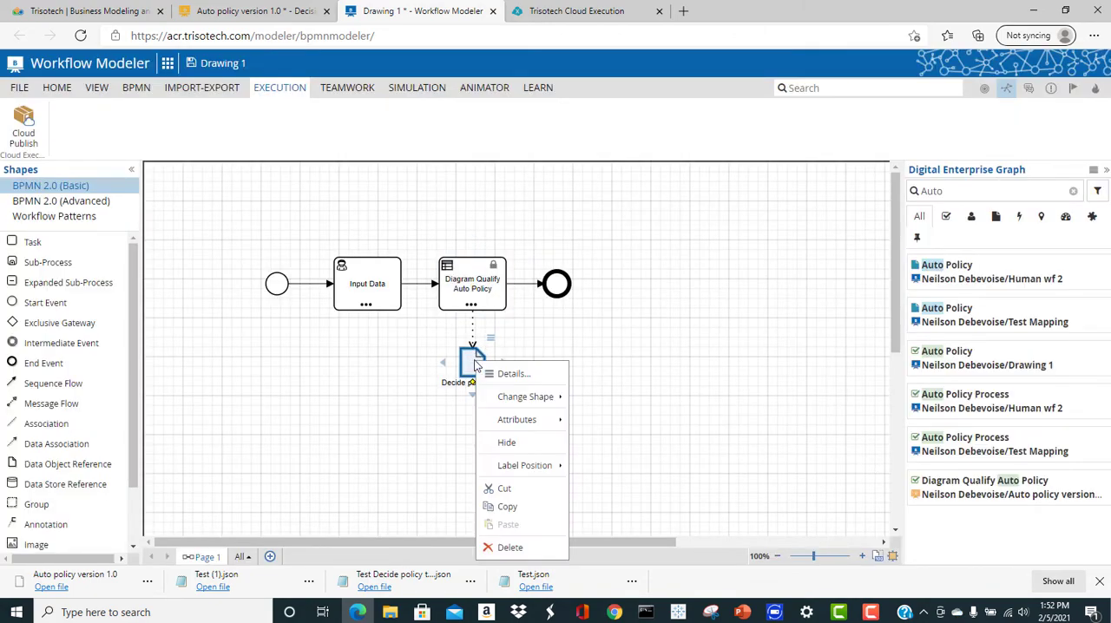
mouse_move(528, 396)
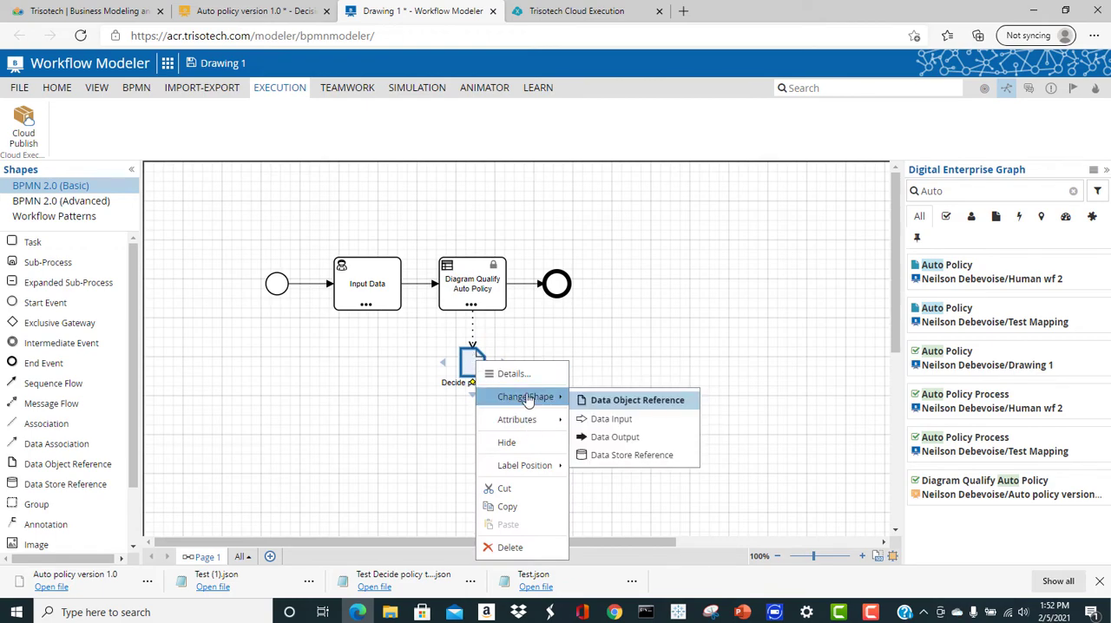
left_click(634, 438)
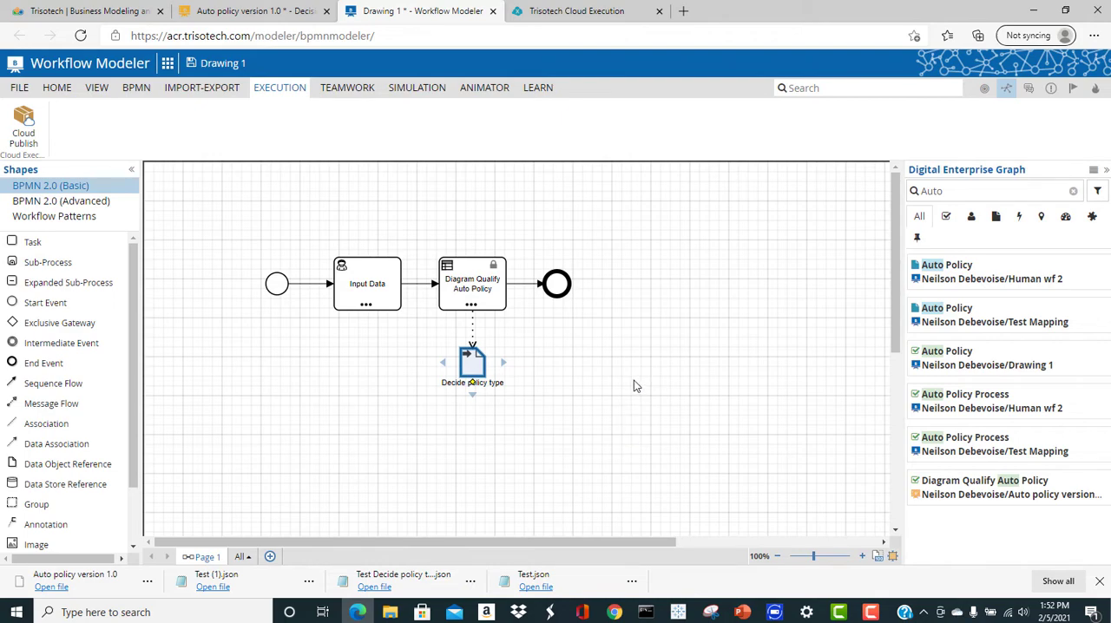
Publish the workflow to the test environment as group bpmn, artifact process, version 1.0, and view the published process
left_click(25, 122)
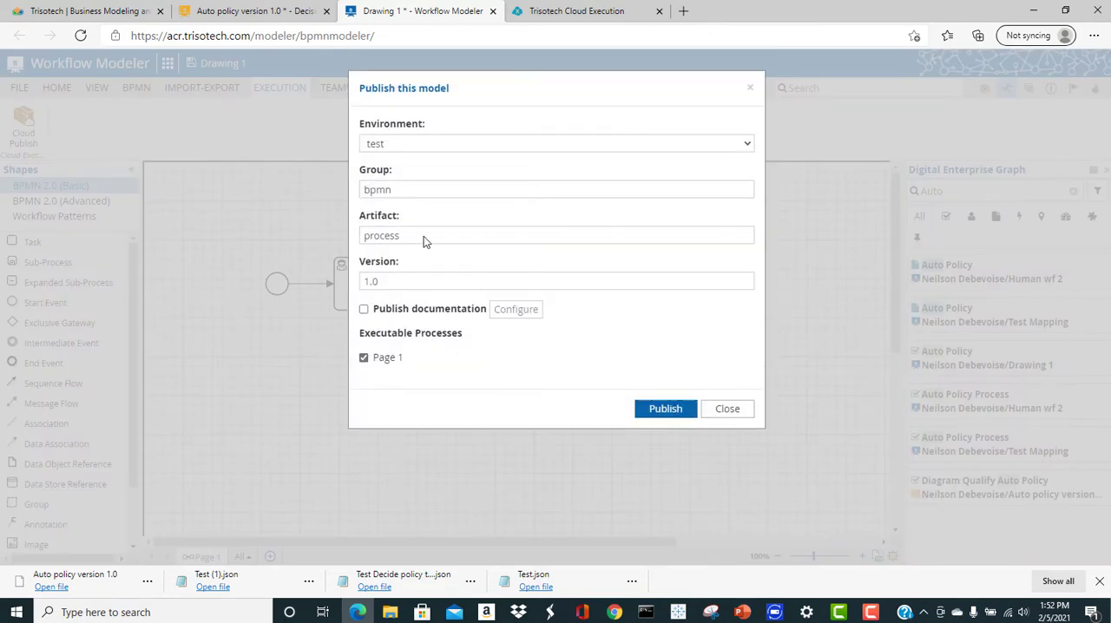
left_click(666, 408)
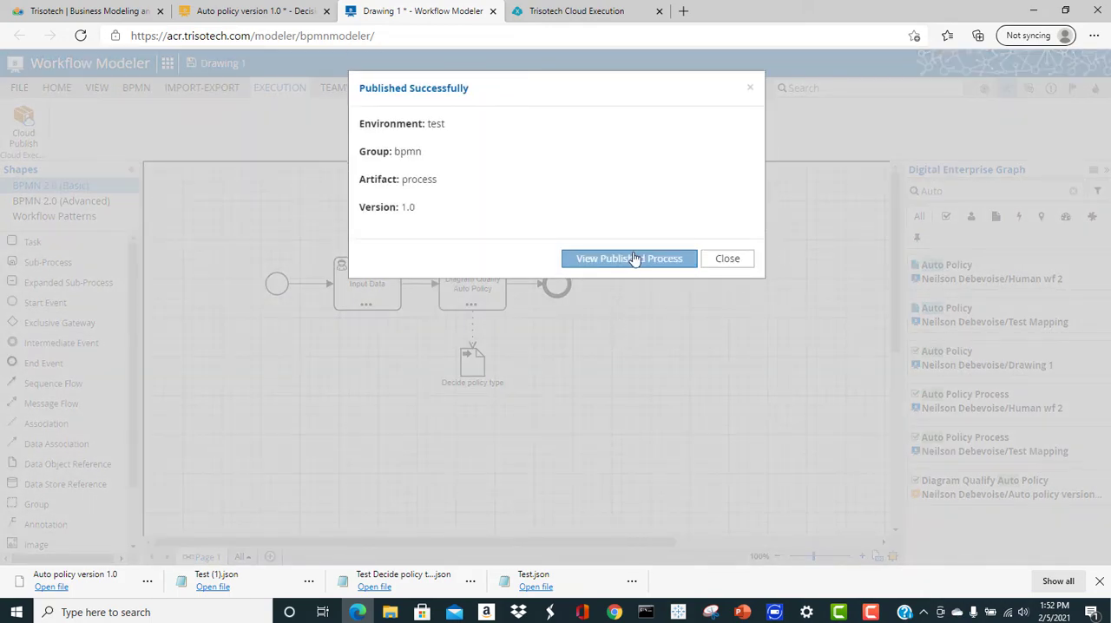
left_click(633, 259)
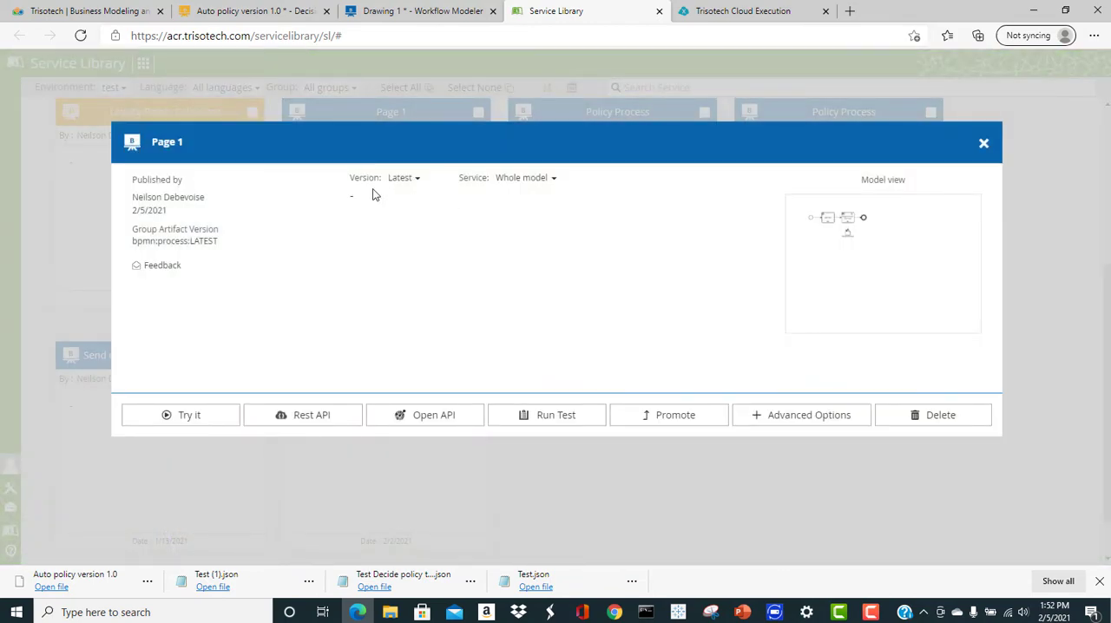
Show the Page 1 service's advanced options, start a trial run of the service and open its Input Data task
left_click(776, 416)
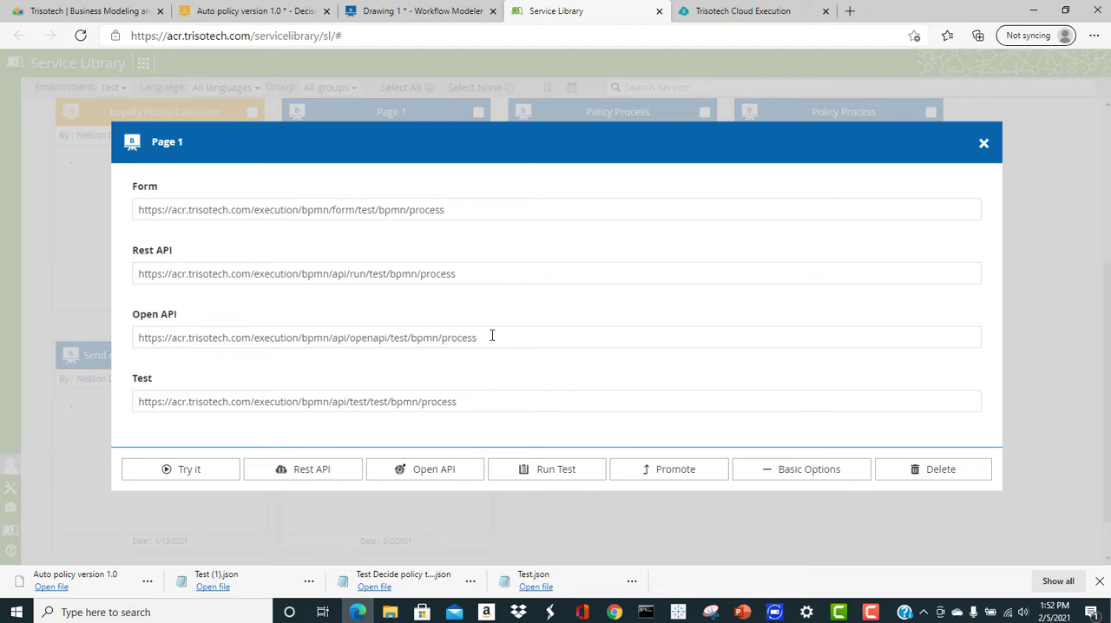
left_click(197, 468)
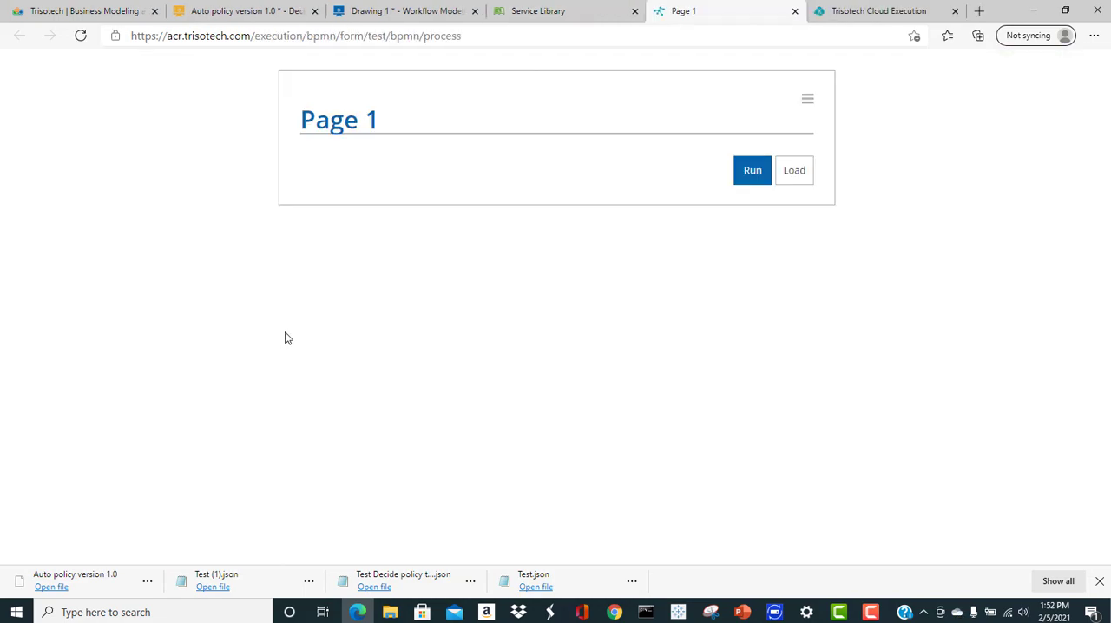
left_click(758, 173)
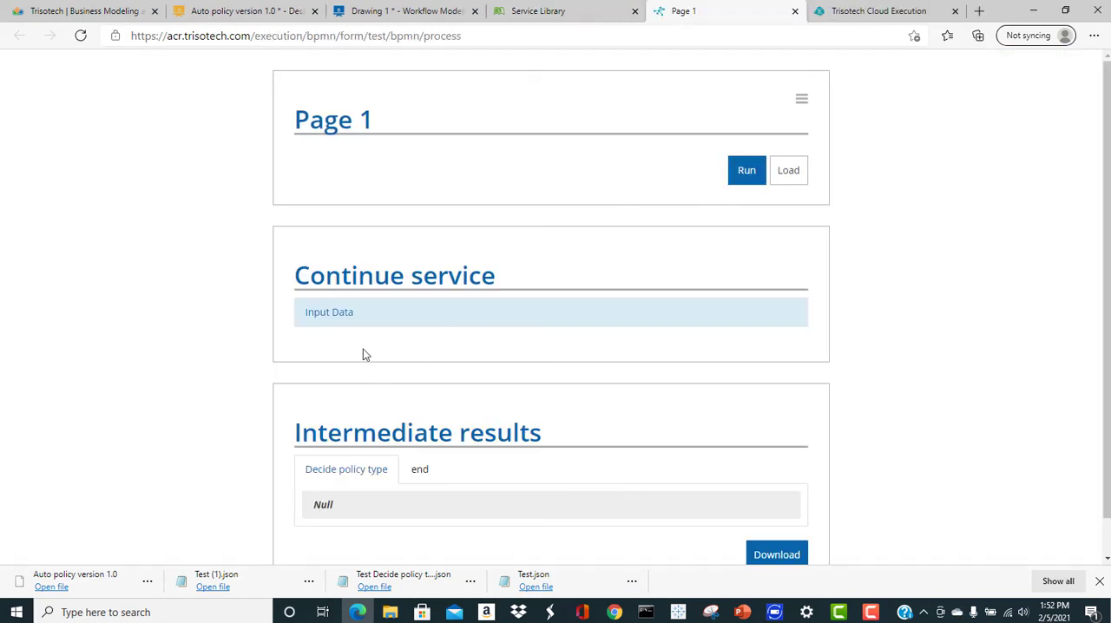
left_click(326, 312)
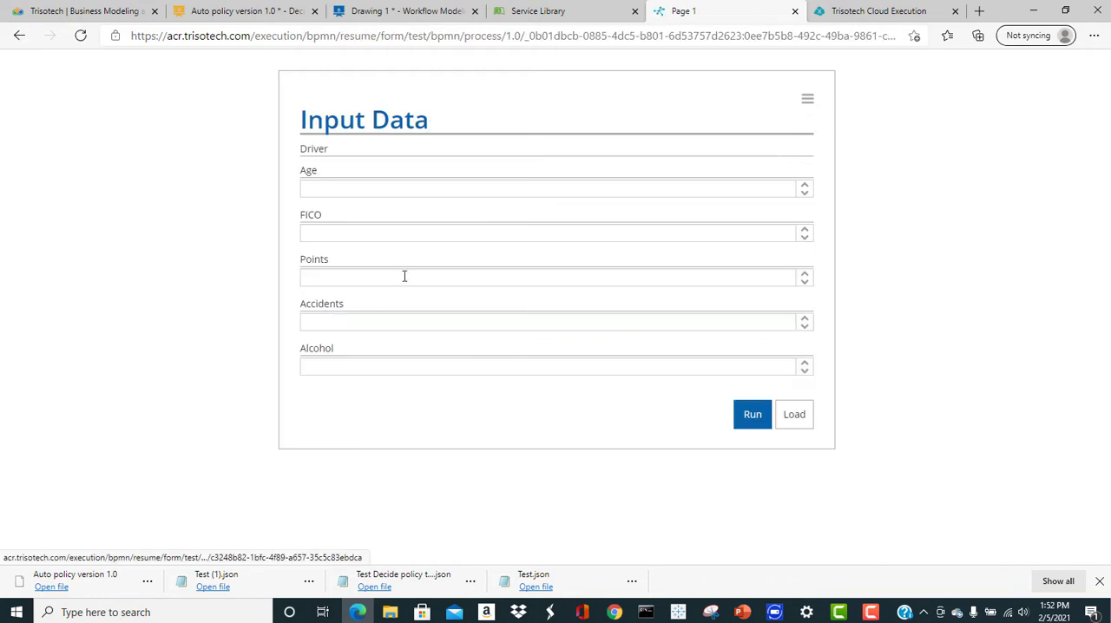
Run the Input Data task with Age 18, FICO 600, Points 0, Accidents 0 and Alcohol 0, and review the results
left_click(400, 190)
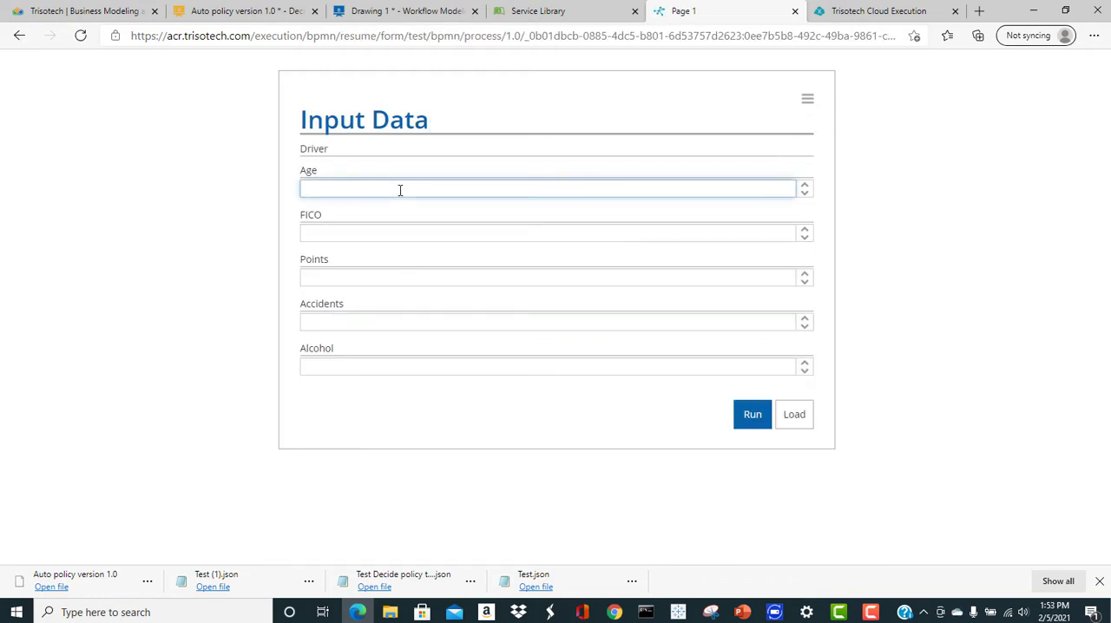
type("18")
left_click(356, 232)
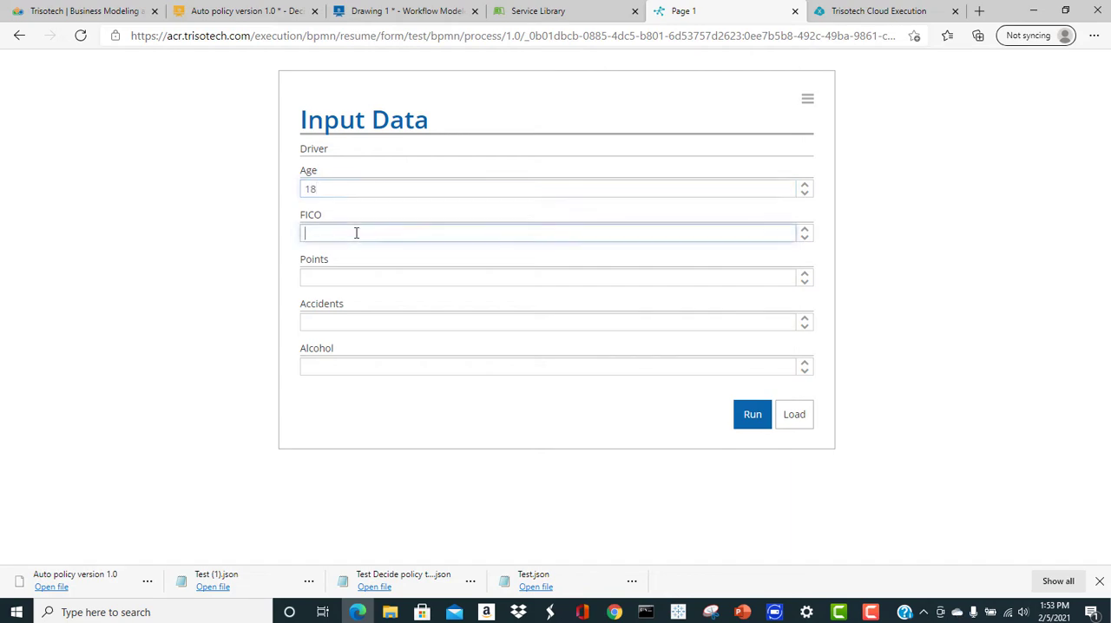
type("600")
left_click(369, 274)
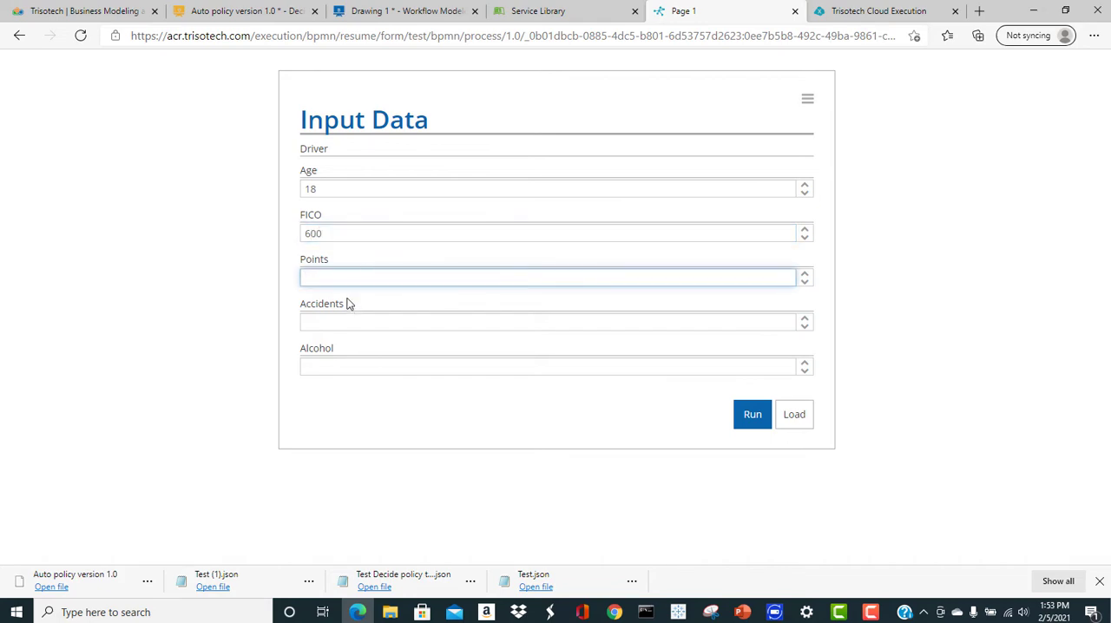
type("0")
left_click(319, 323)
type("0")
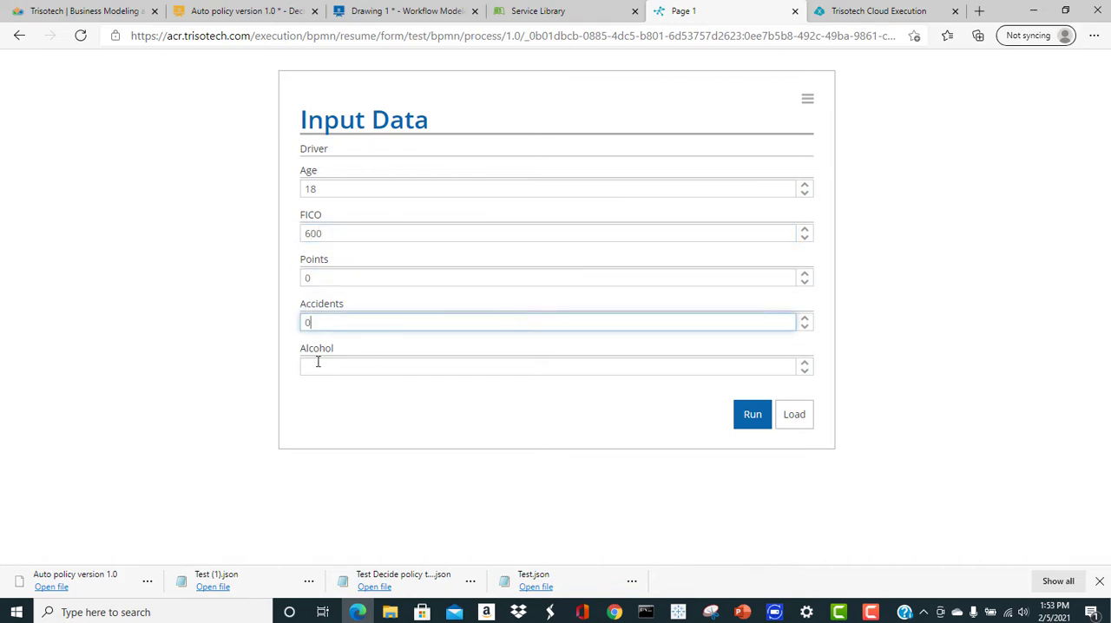
left_click(319, 362)
type("0")
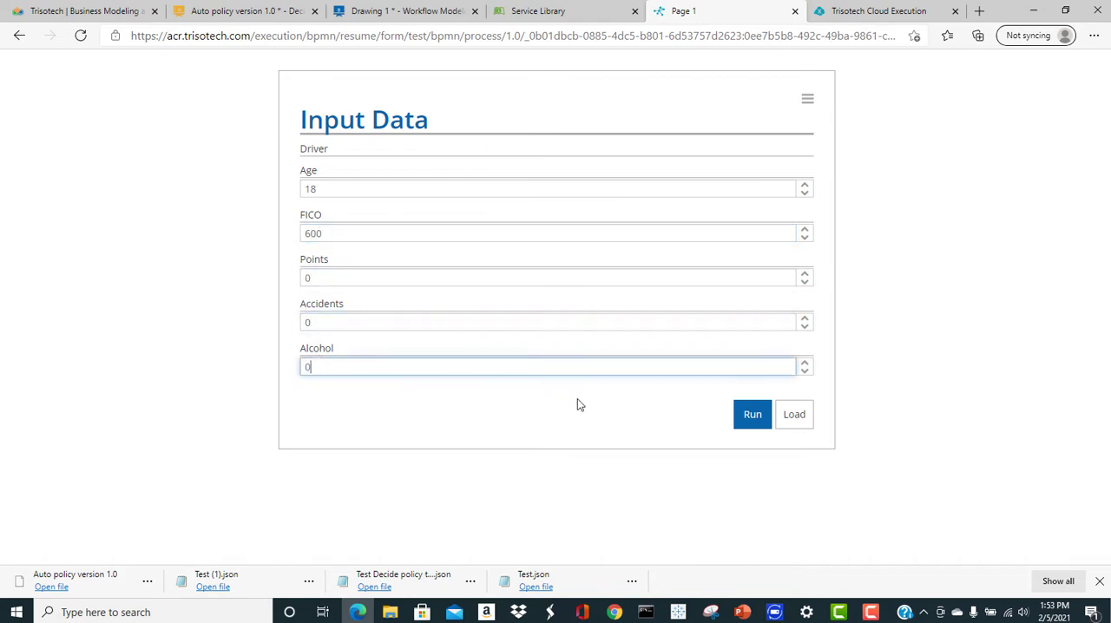
left_click(745, 413)
scroll(535, 390, "down", 3)
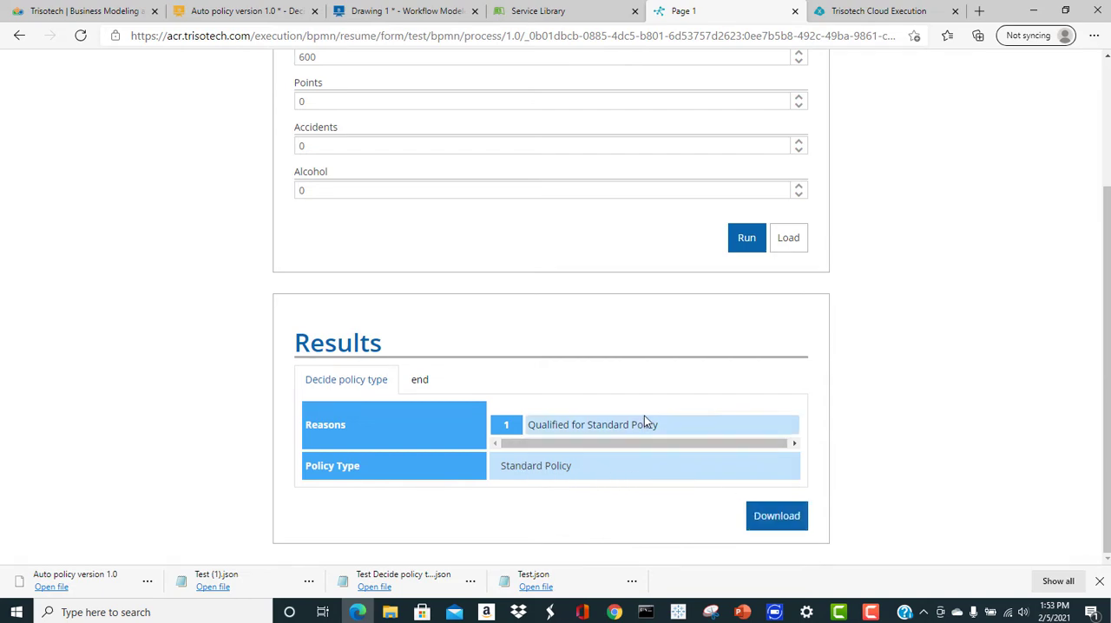
scroll(644, 416, "up", 3)
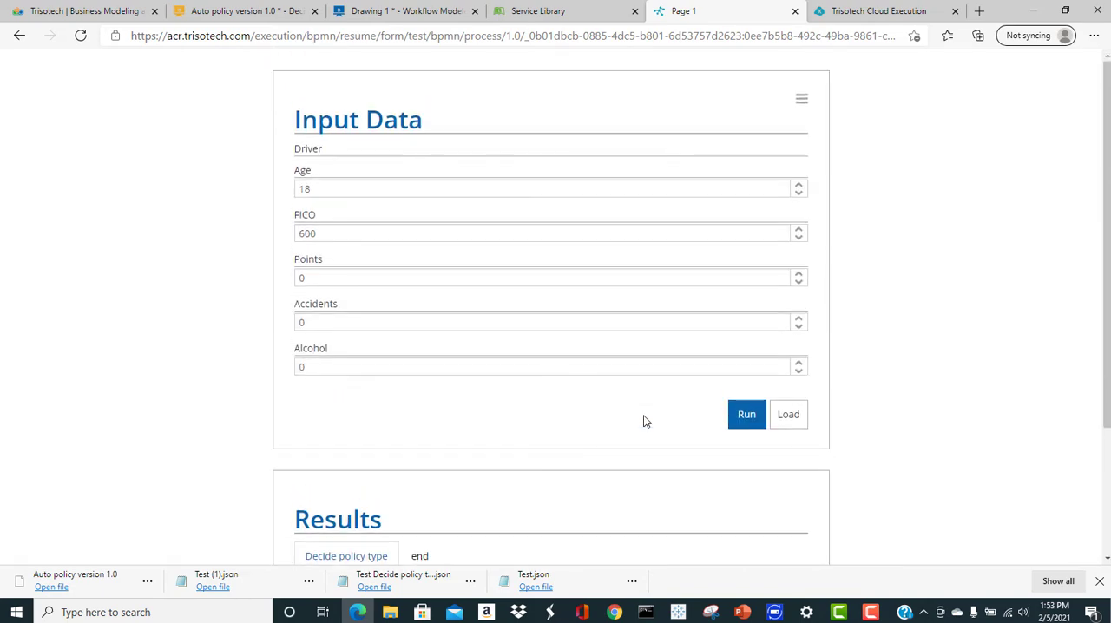
Close the finished trial form, start another Page 1 run from the Service Library and open its Input Data task
left_click(796, 10)
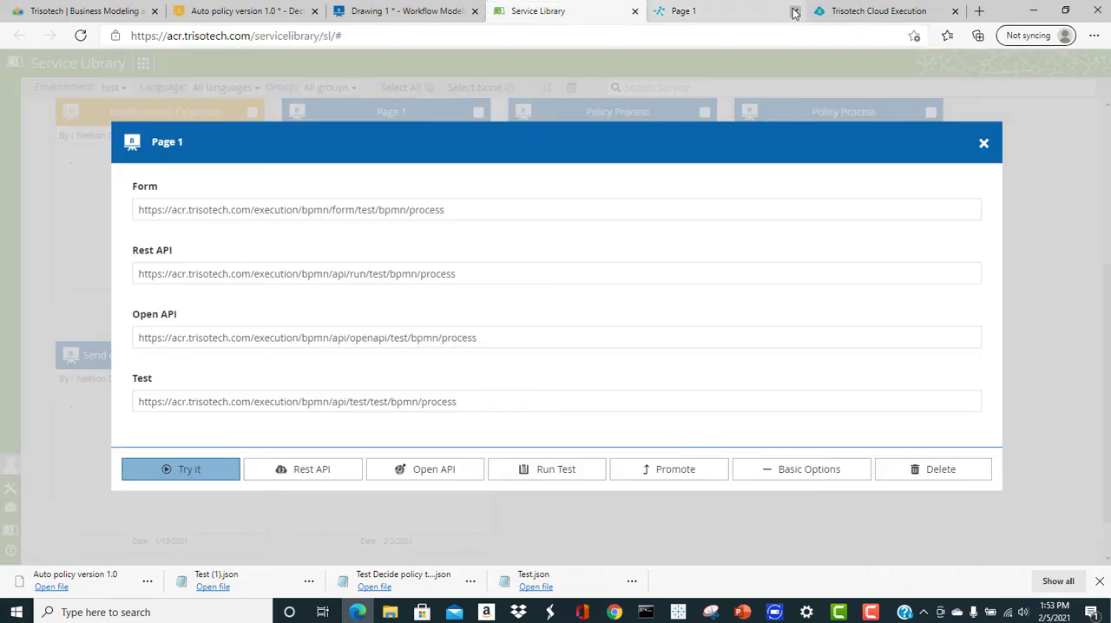
left_click(165, 467)
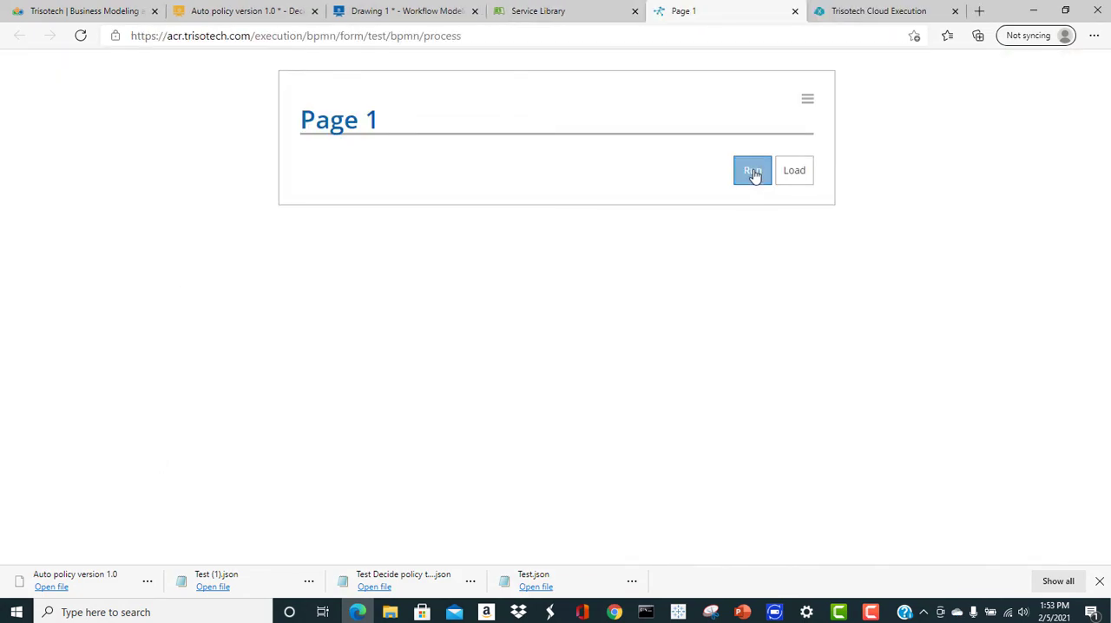
left_click(752, 171)
left_click(331, 314)
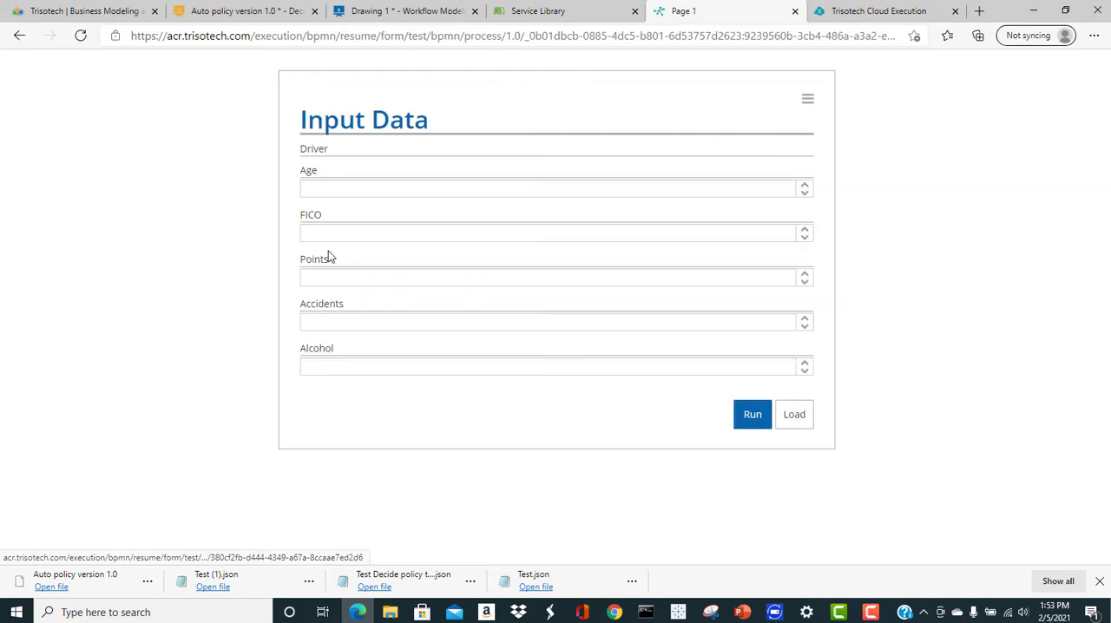
Run the Input Data task with Age 18, FICO 600, Points 20, Accidents 0 and Alcohol 0, and view the results
left_click(333, 188)
type("1")
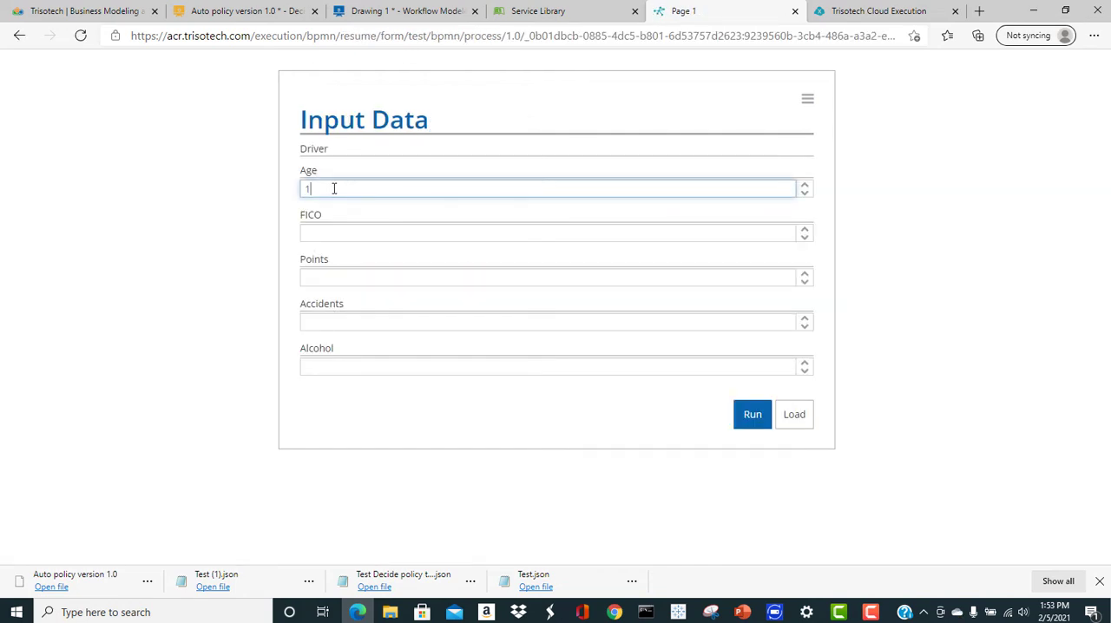
type("8")
left_click(352, 232)
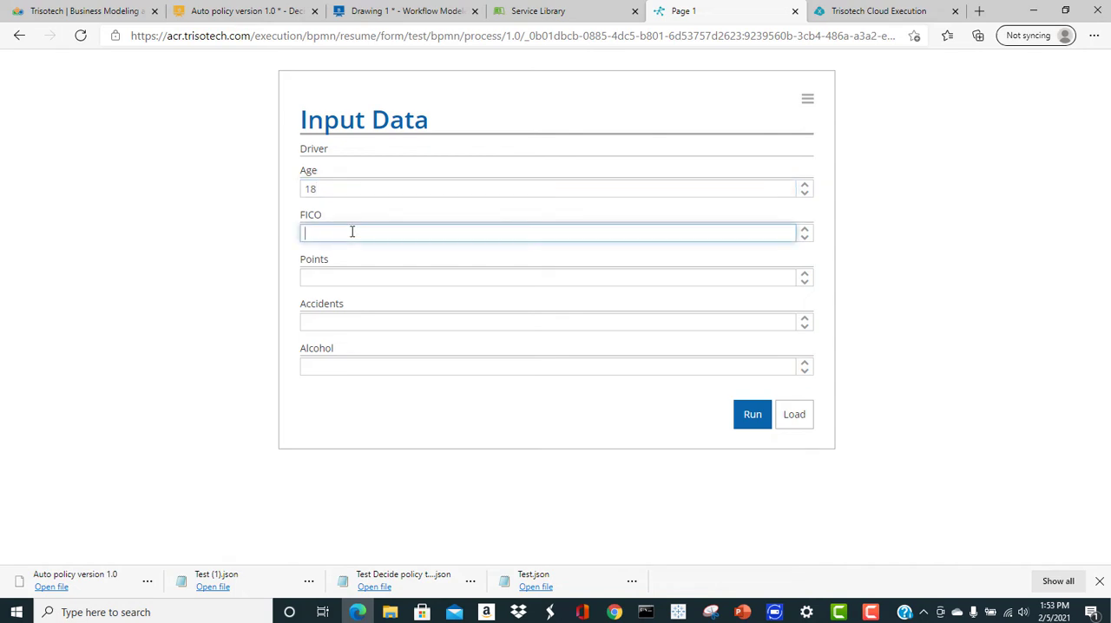
type("600")
left_click(334, 275)
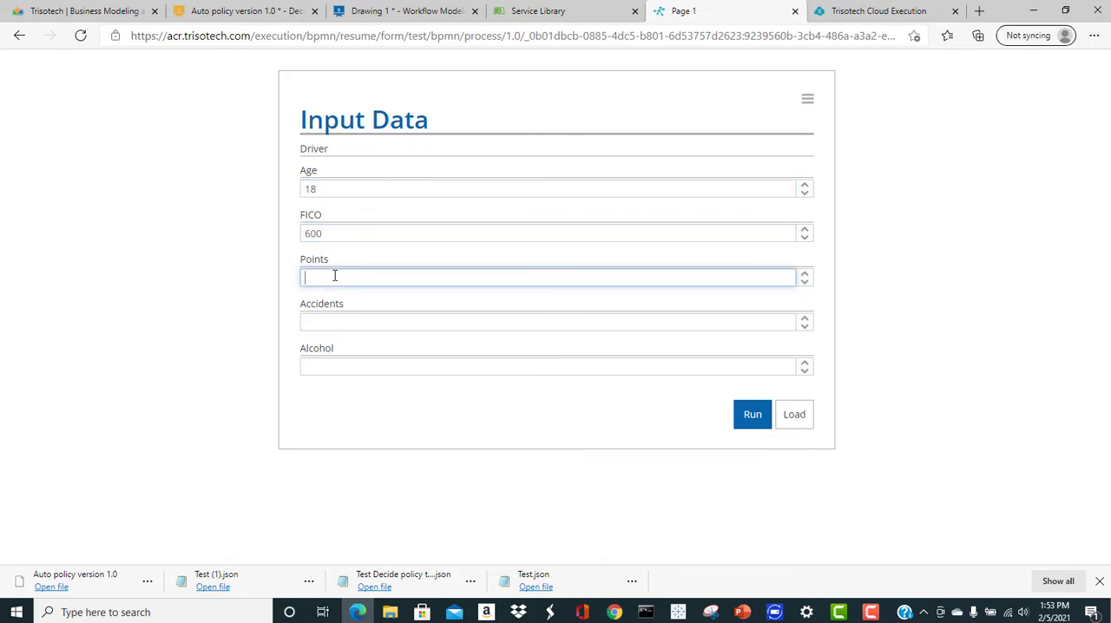
type("20")
left_click(325, 317)
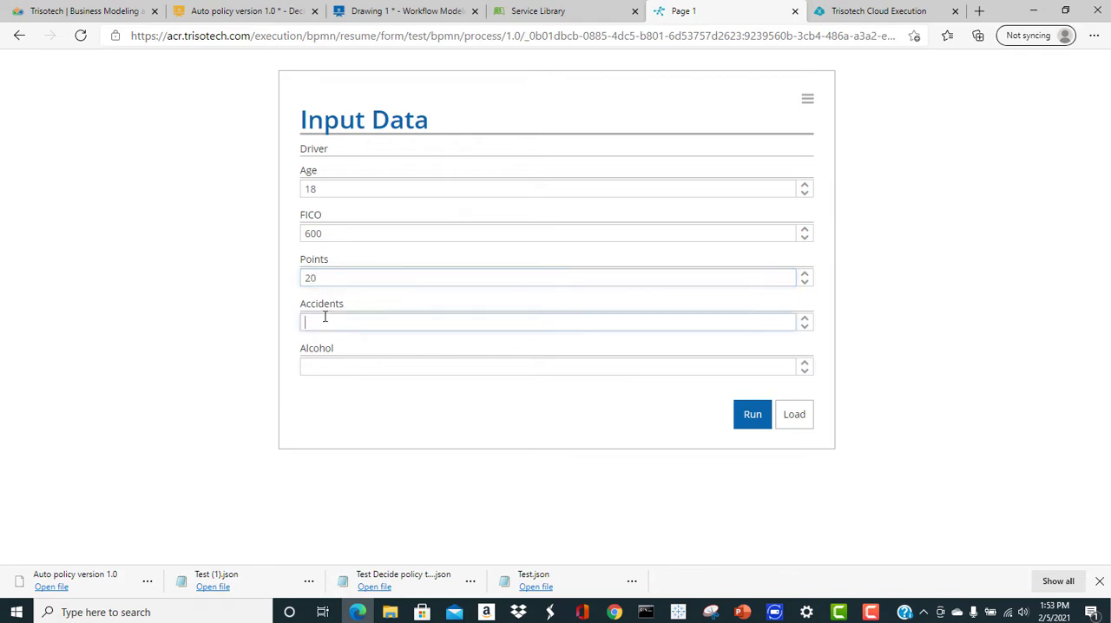
type("0")
left_click(329, 367)
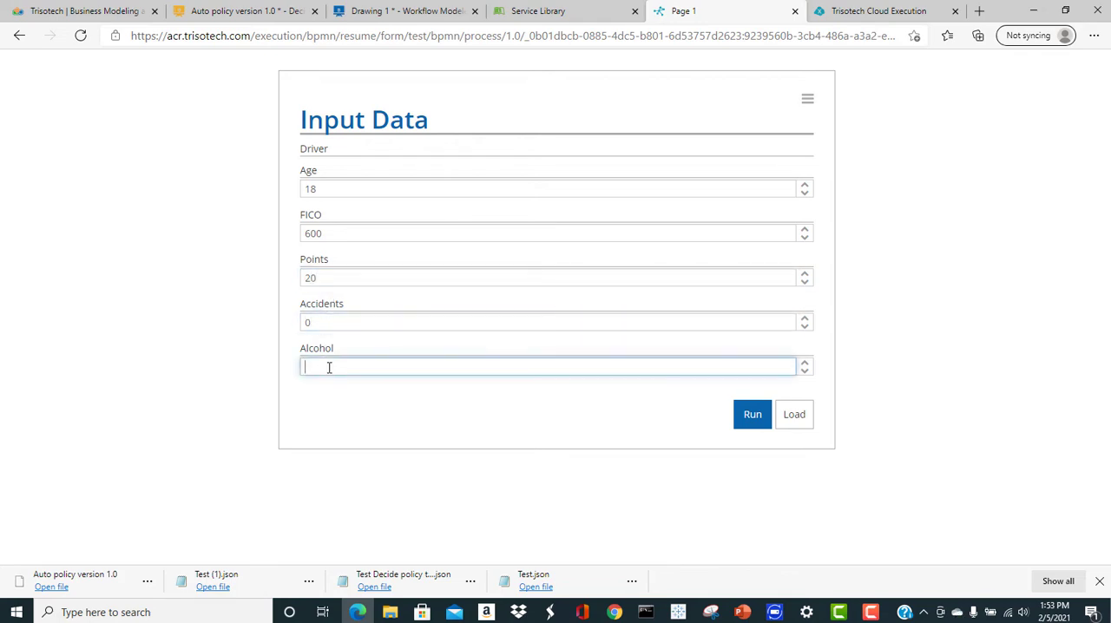
type("0")
left_click(752, 418)
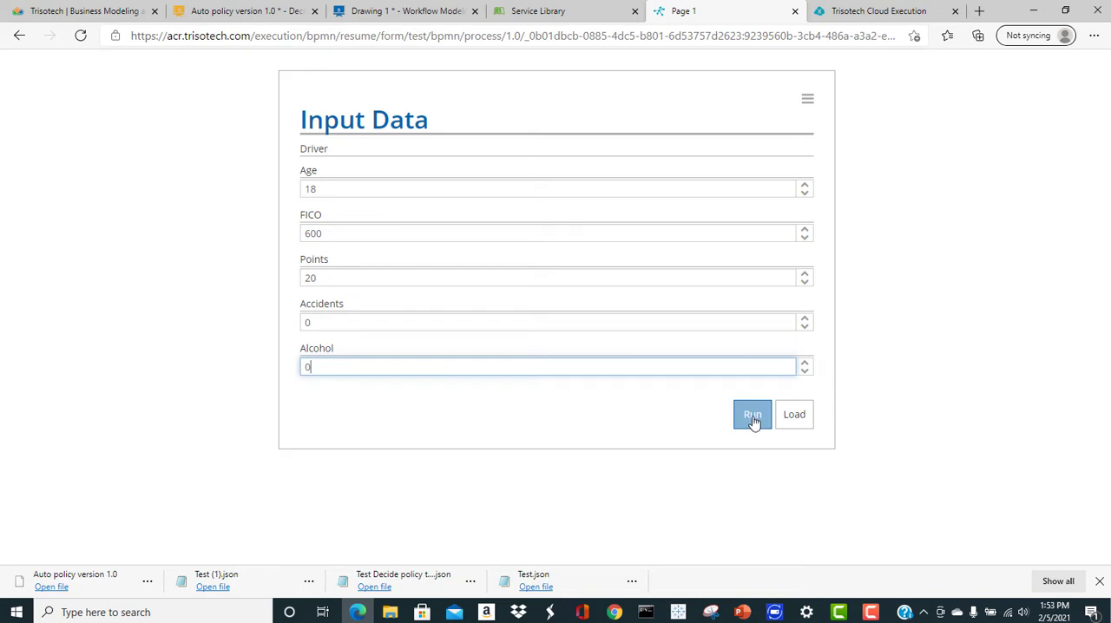
scroll(523, 352, "down", 2)
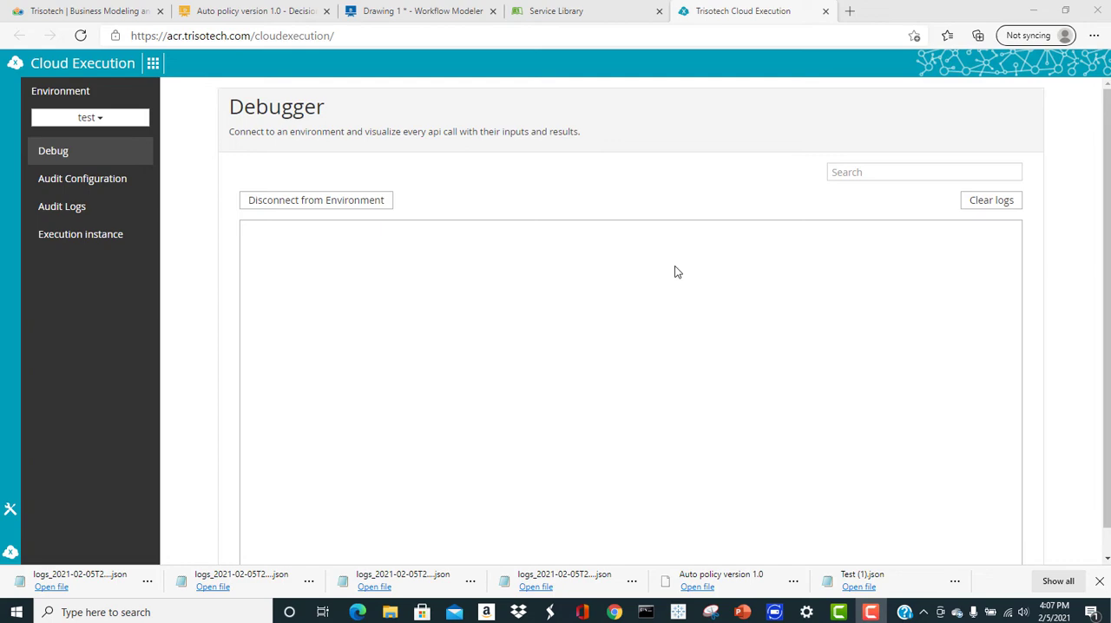
In the Service Library, try the Driver Policy Decision service and run it
left_click(583, 13)
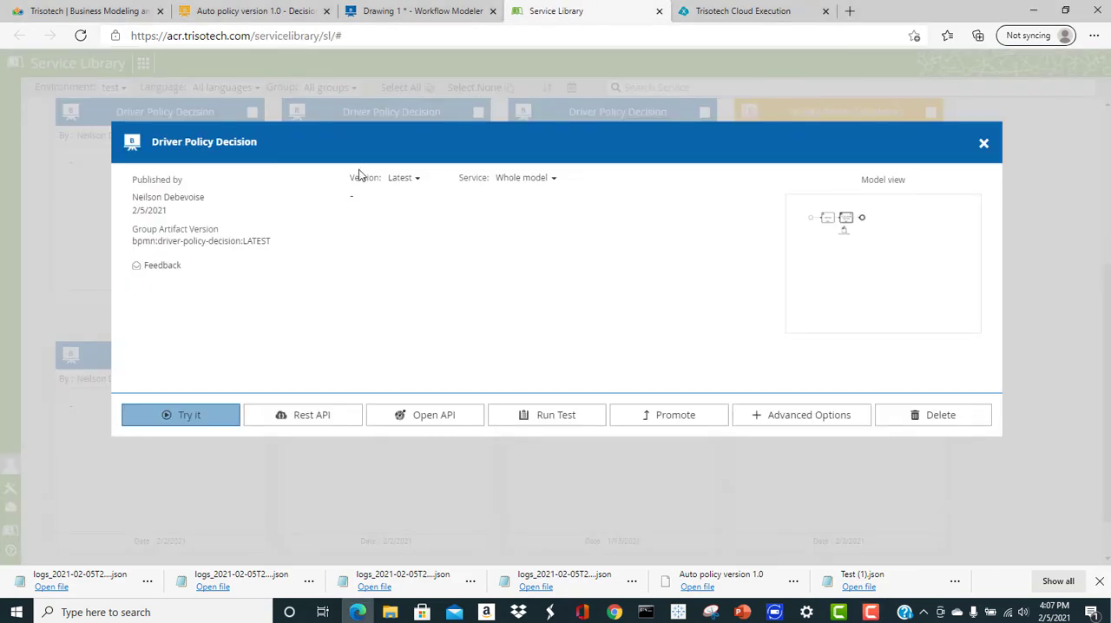
left_click(196, 418)
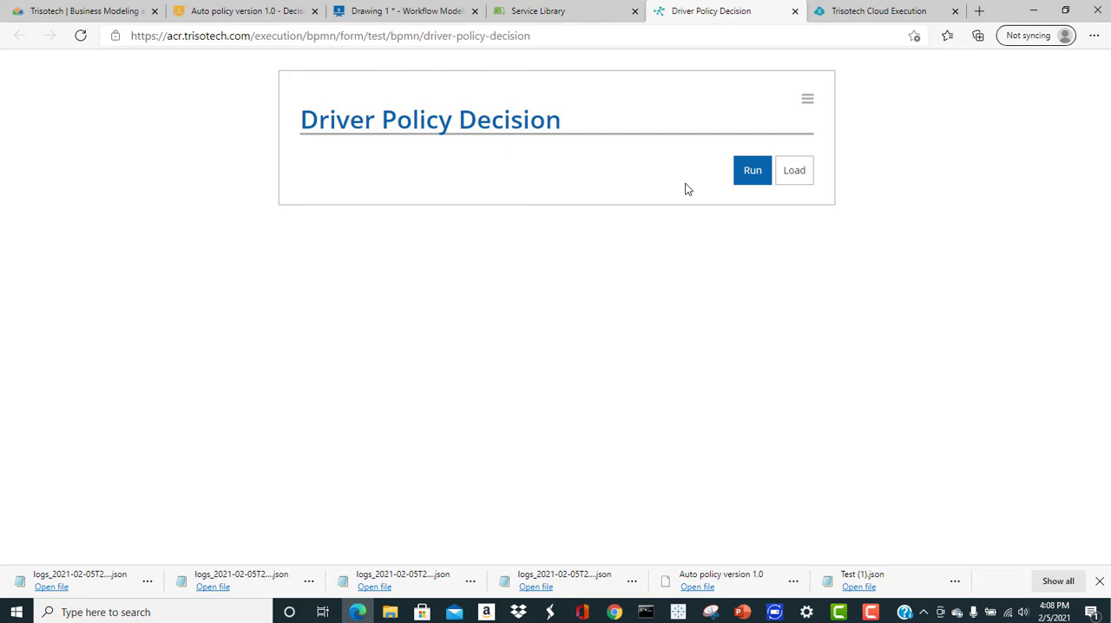
left_click(746, 174)
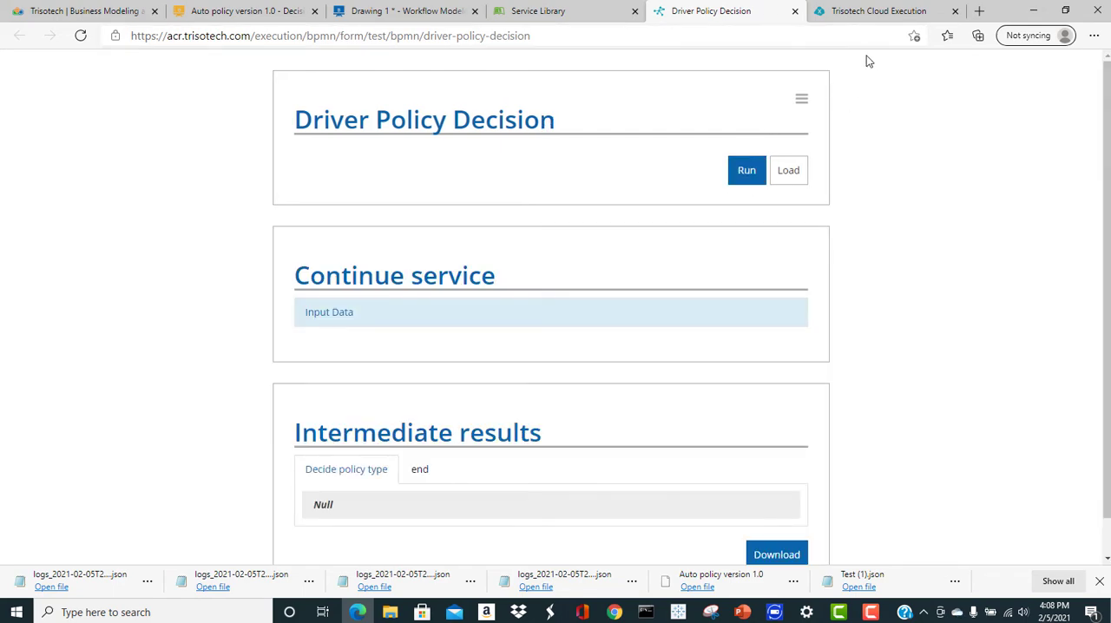
In the Cloud Execution debugger, examine the invocation context of the completed driver-policy-decision call and close it
left_click(870, 12)
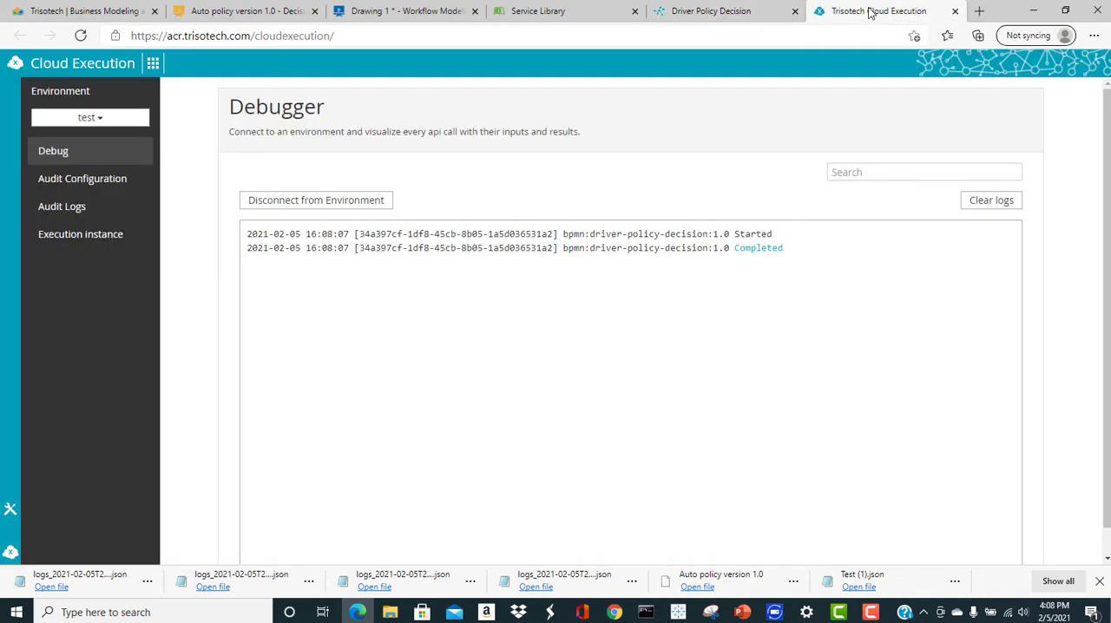
left_click(753, 250)
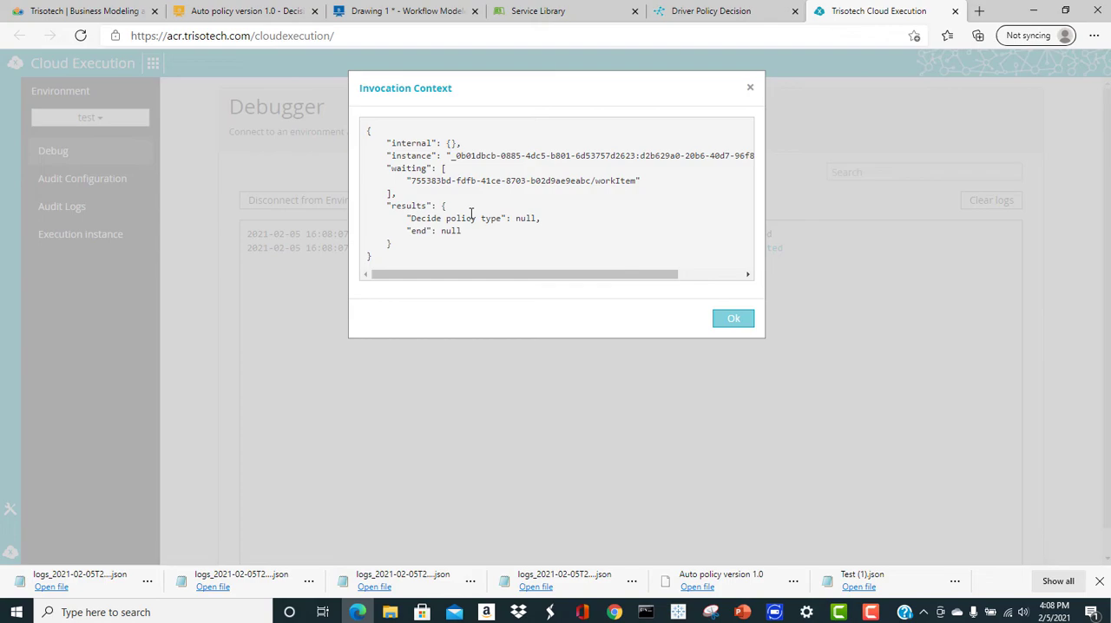
left_click(733, 322)
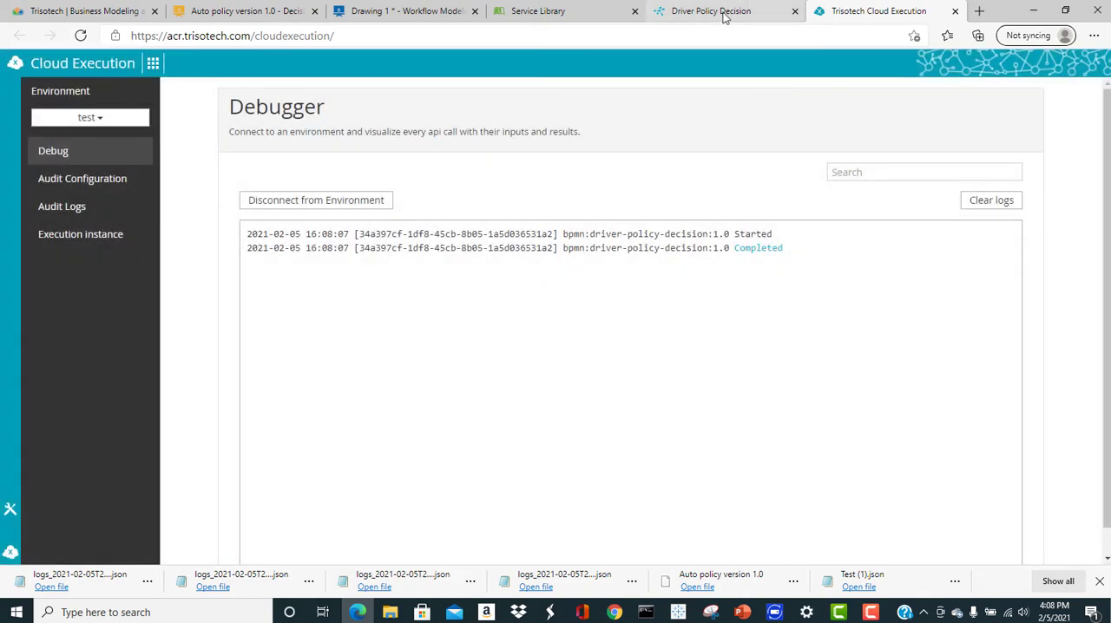
In the Driver Policy Decision form, open the Input Data task and enter Age 18 and FICO 600 for the driver
left_click(720, 14)
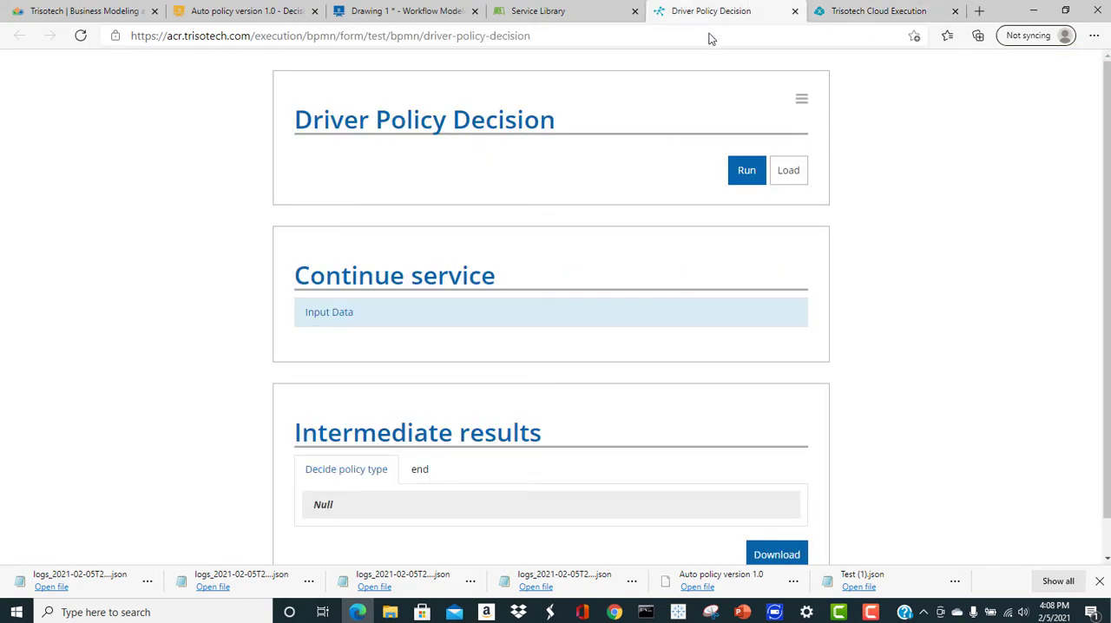
left_click(325, 314)
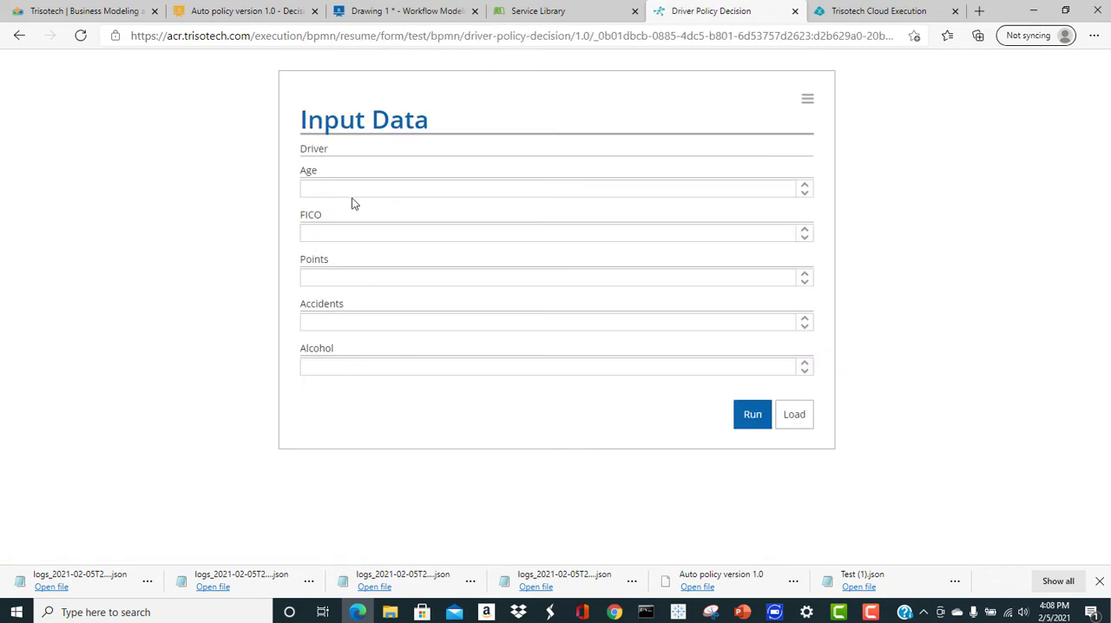
double_click(353, 203)
left_click(356, 193)
type("1")
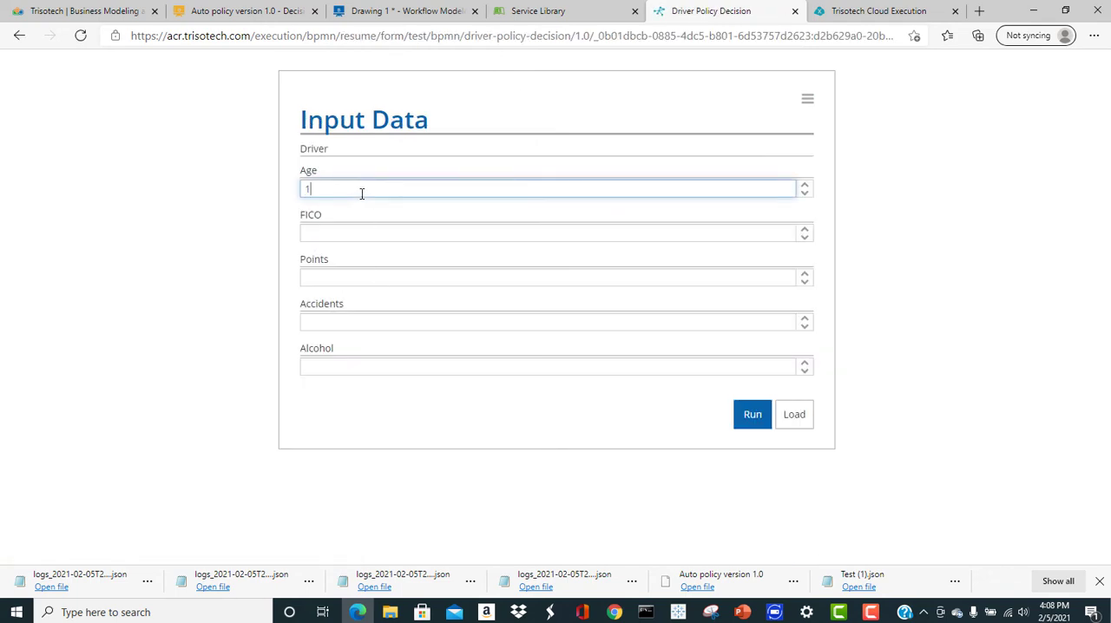
type("8")
left_click(365, 224)
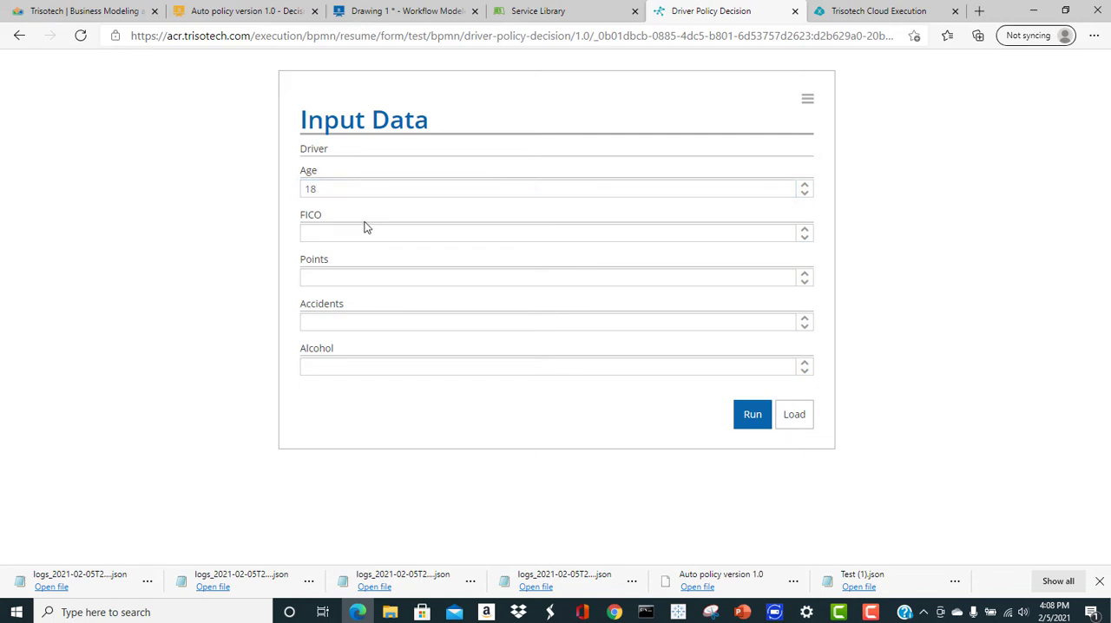
left_click(367, 233)
type("600")
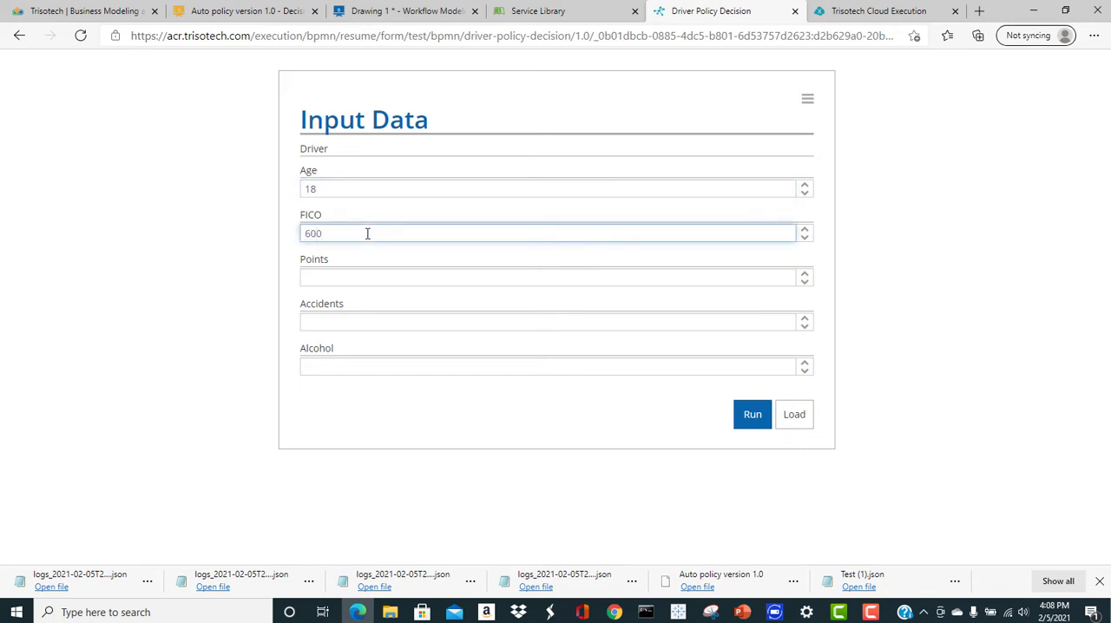
Set the driver's Points, Accidents and Alcohol to 0 and run the Input Data task
left_click(361, 279)
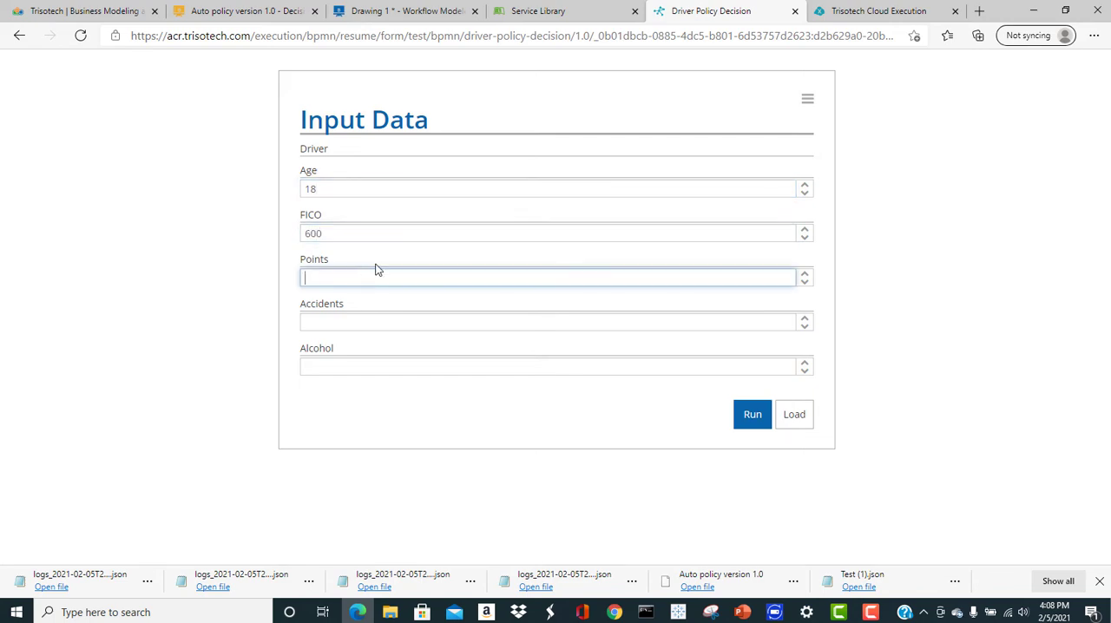
type("0")
left_click(369, 320)
type("0")
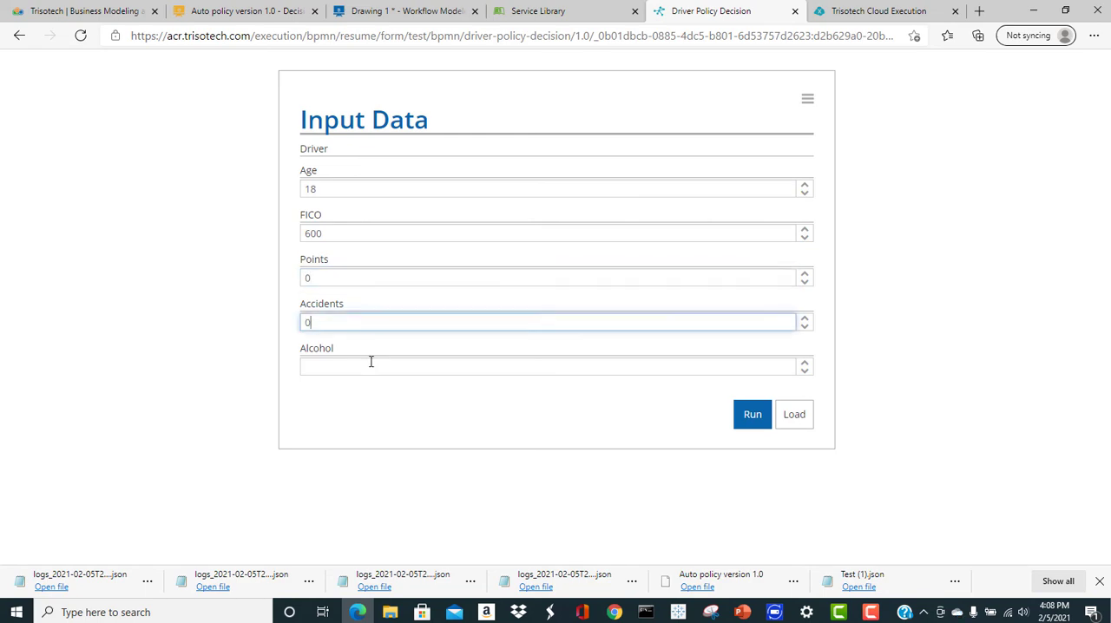
left_click(369, 361)
type("0")
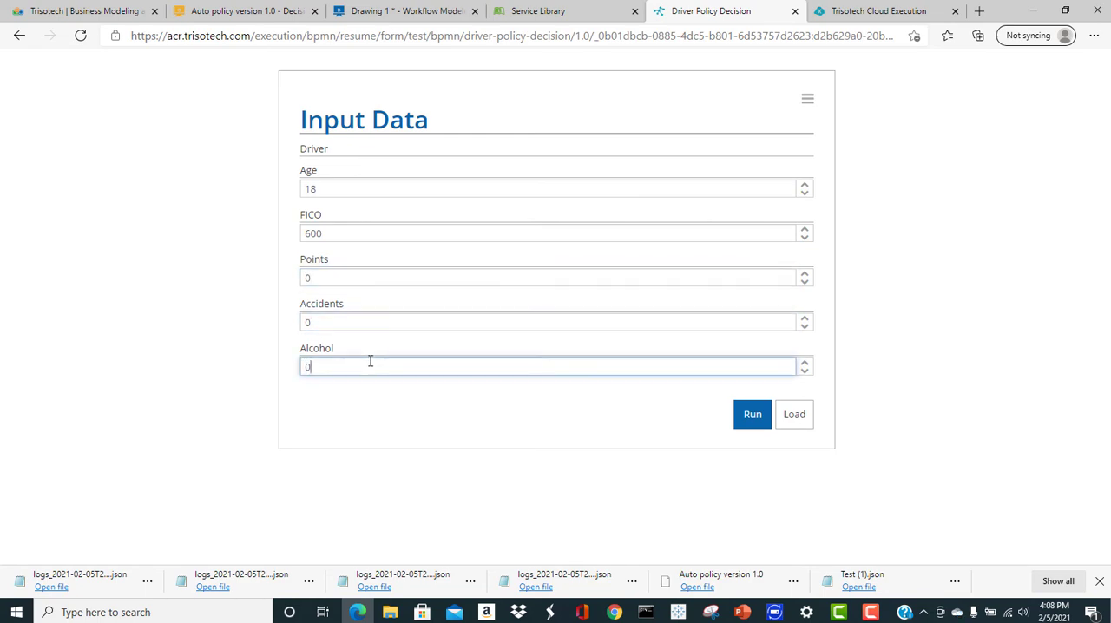
left_click(763, 414)
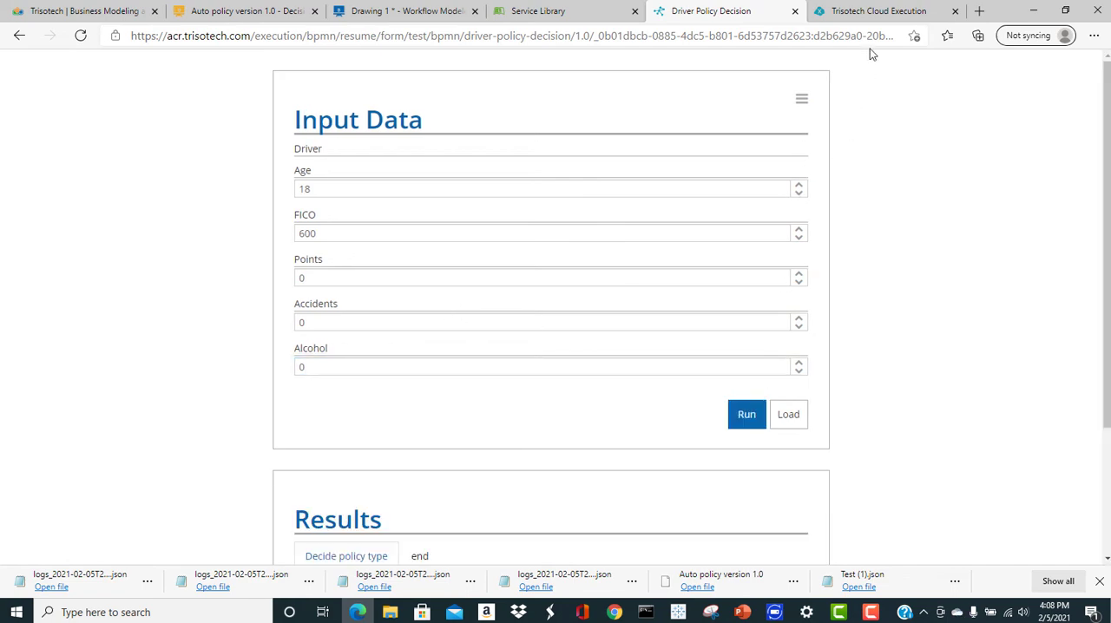
In the Cloud Execution debugger, examine the invocation context of the latest completed driver-policy-decision call and close it
left_click(869, 15)
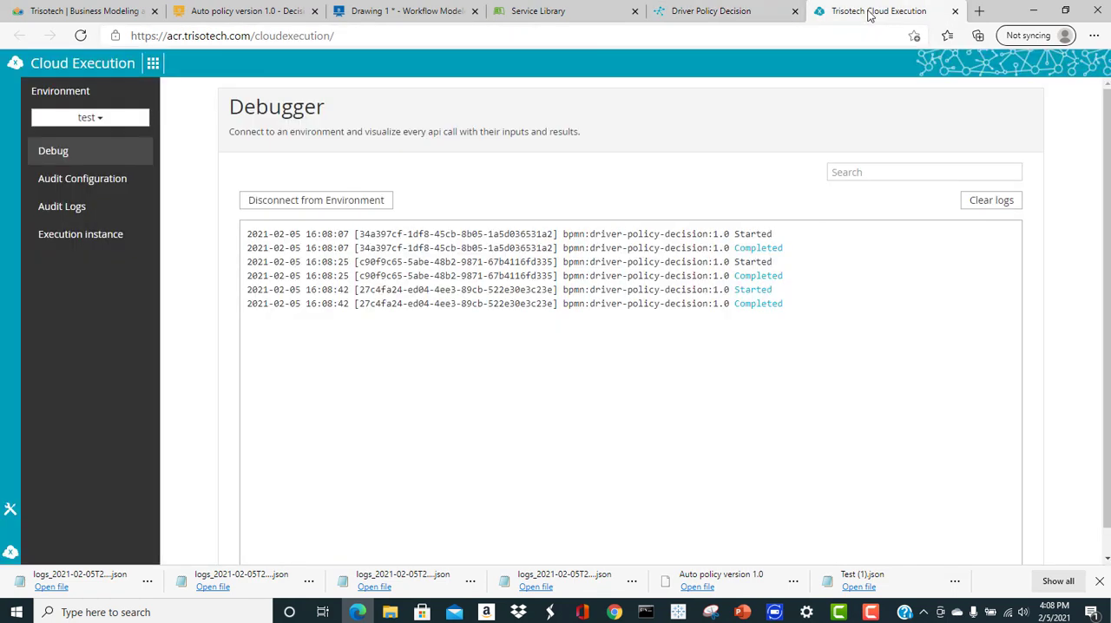
left_click(764, 305)
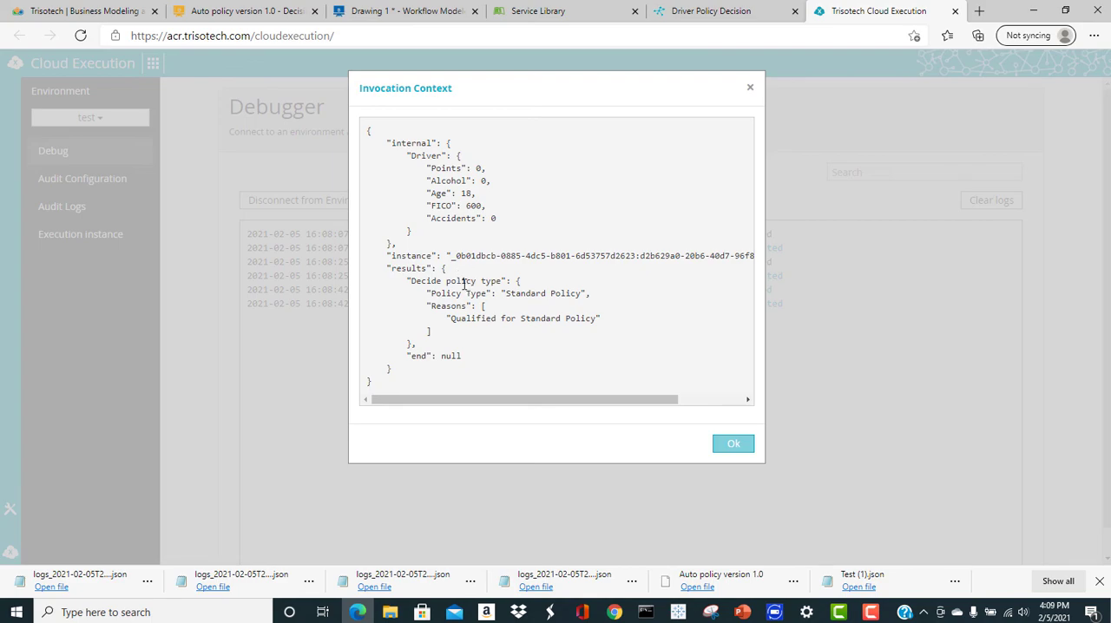
left_click(731, 443)
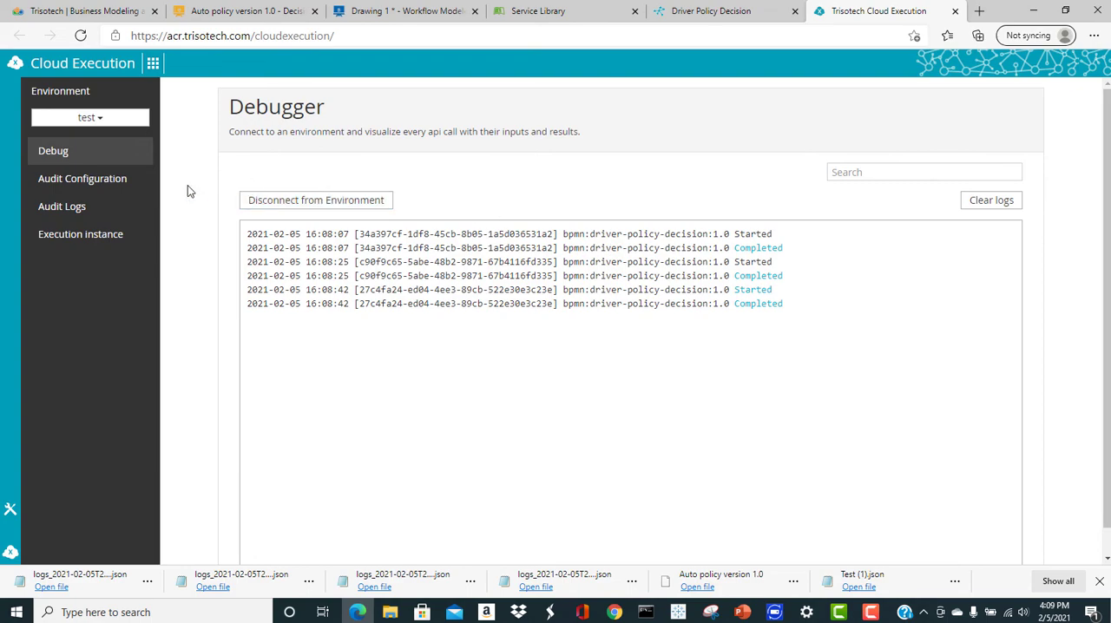
In the audit configuration, add an input and output audit log for the bpmn artifact driver.policy.decision, with no service specified
left_click(99, 178)
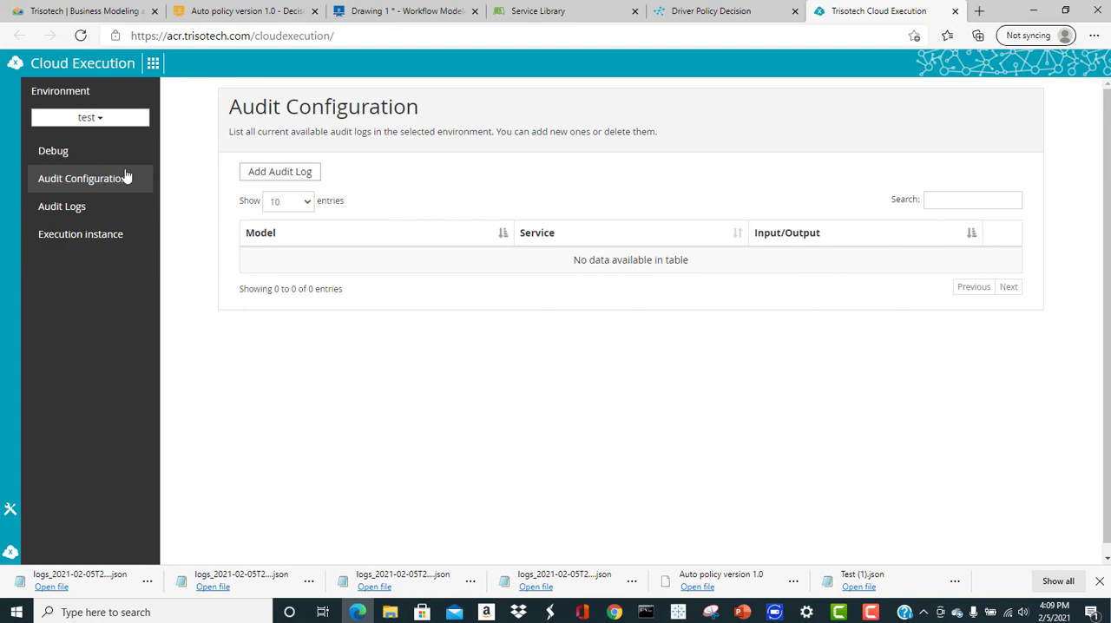
left_click(303, 172)
left_click(530, 129)
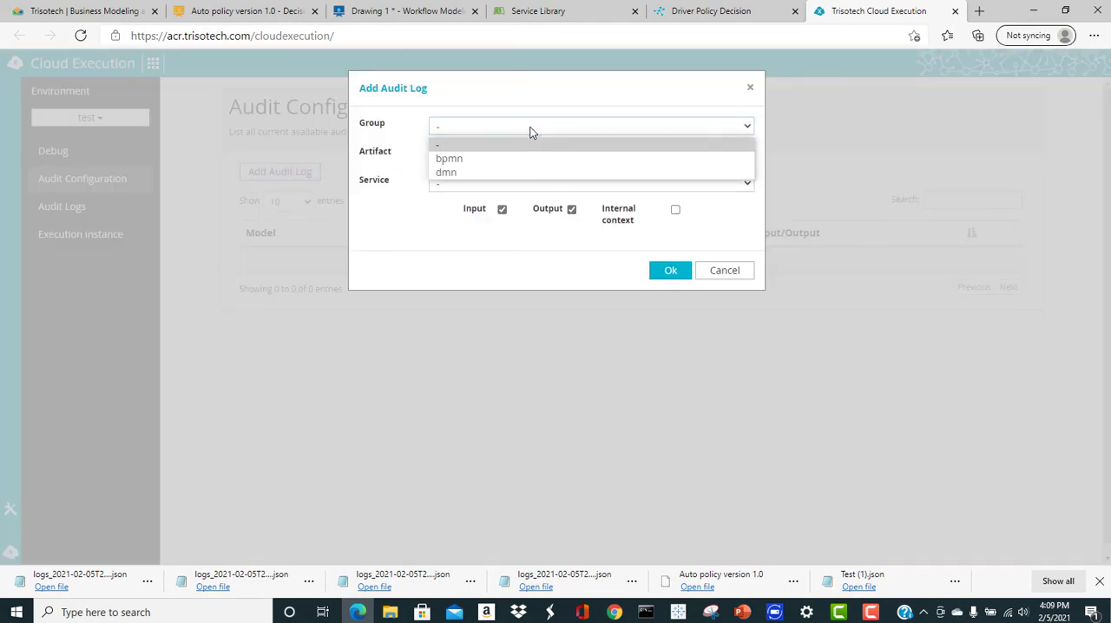
left_click(535, 159)
left_click(530, 155)
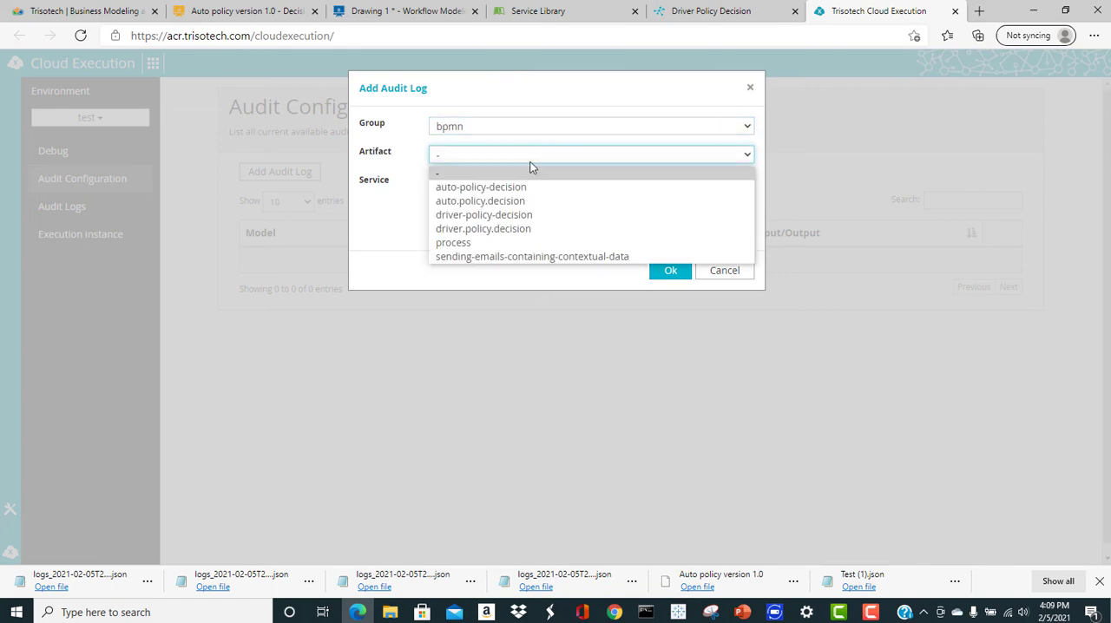
left_click(508, 229)
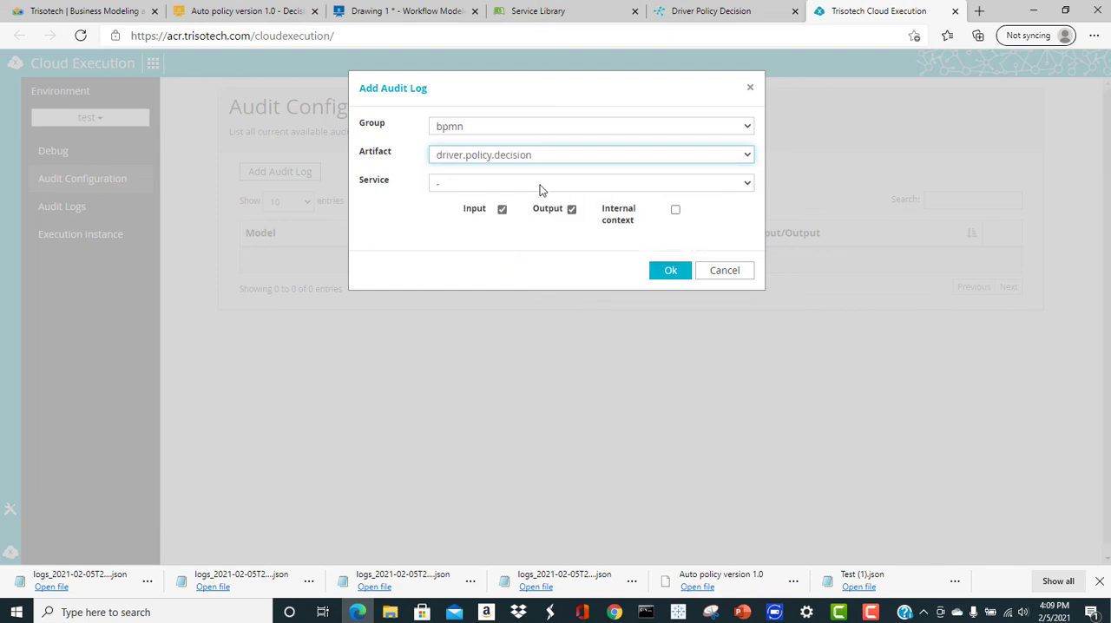
left_click(668, 270)
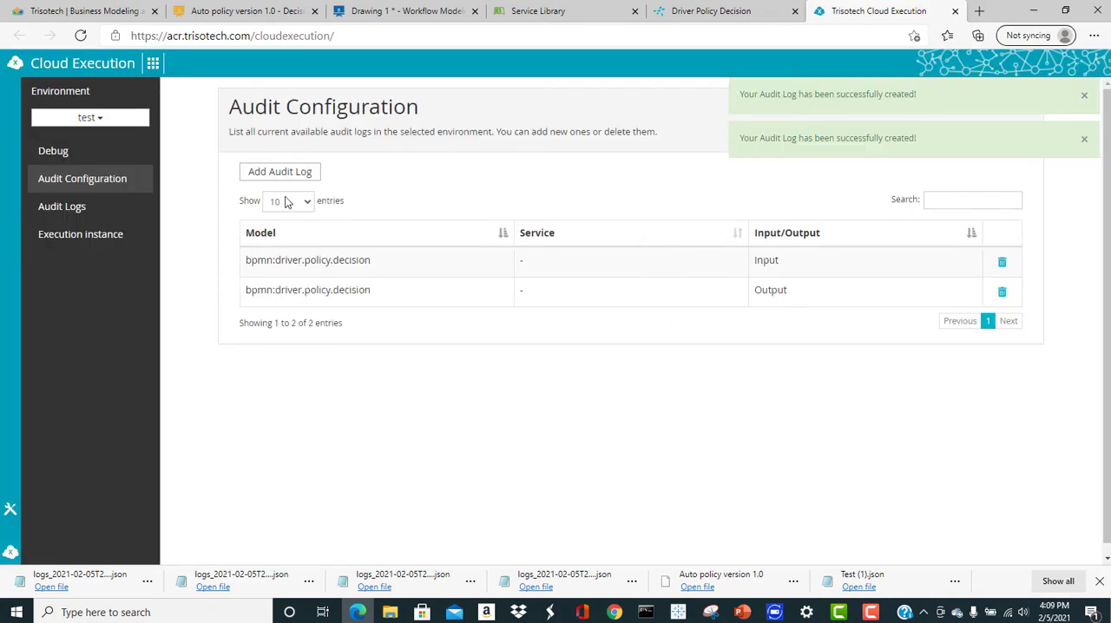
In the available audit logs, select the Input log of driver.policy.decision, and view the environment's running execution instances
left_click(78, 209)
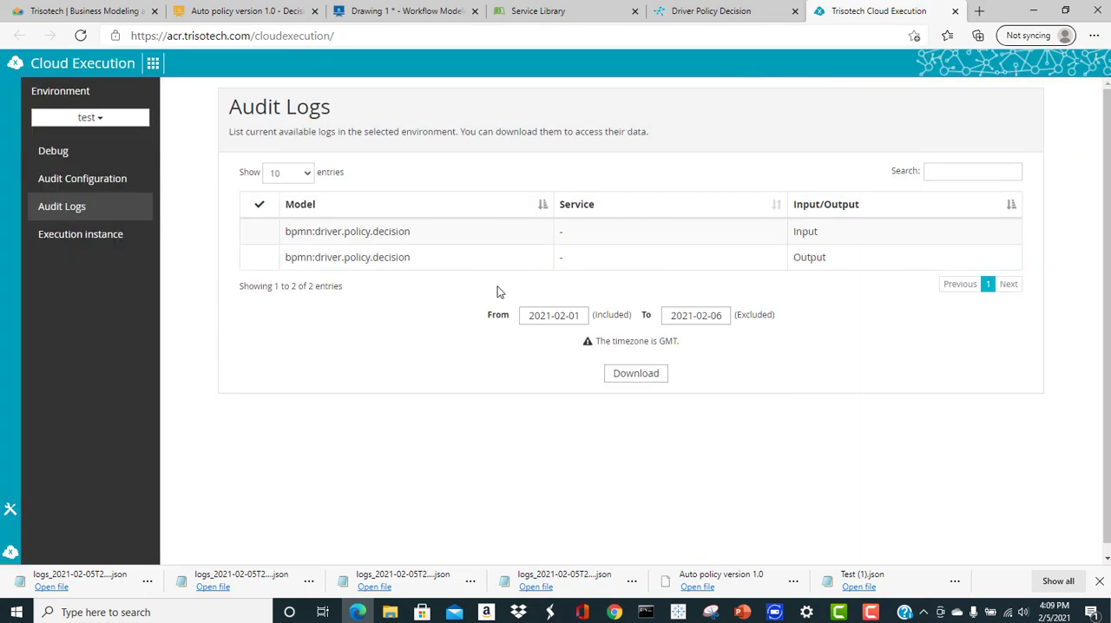
left_click(376, 236)
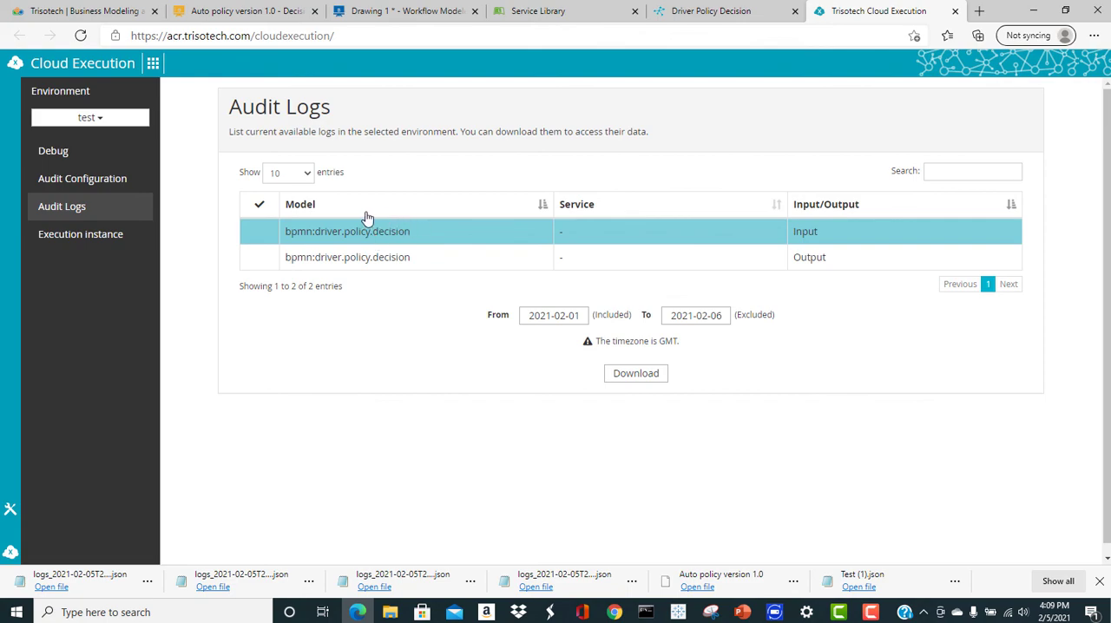
left_click(98, 235)
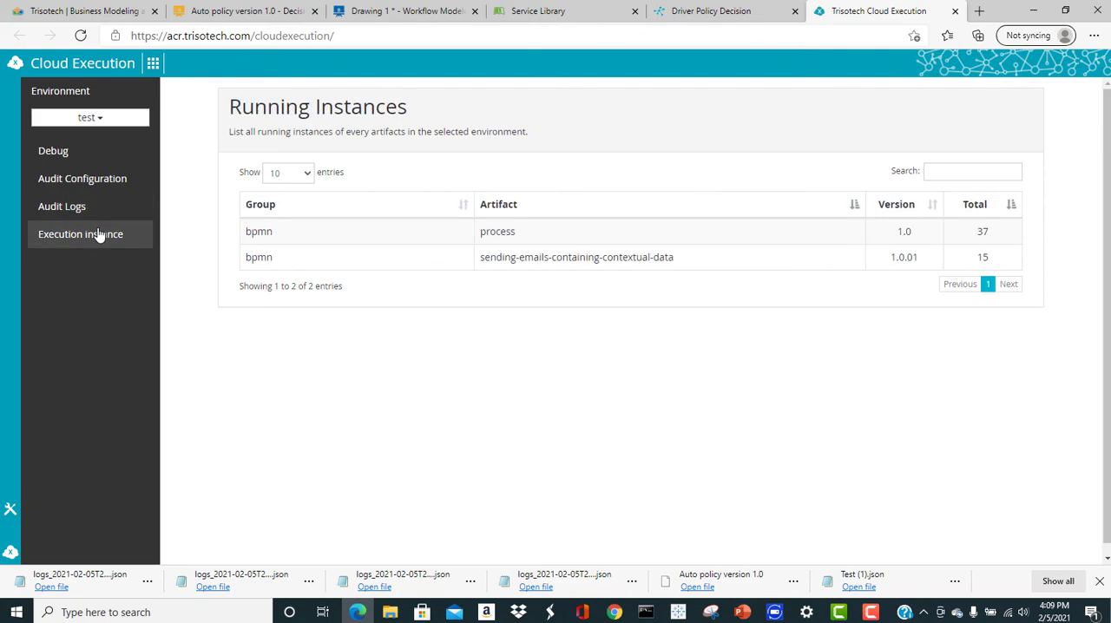